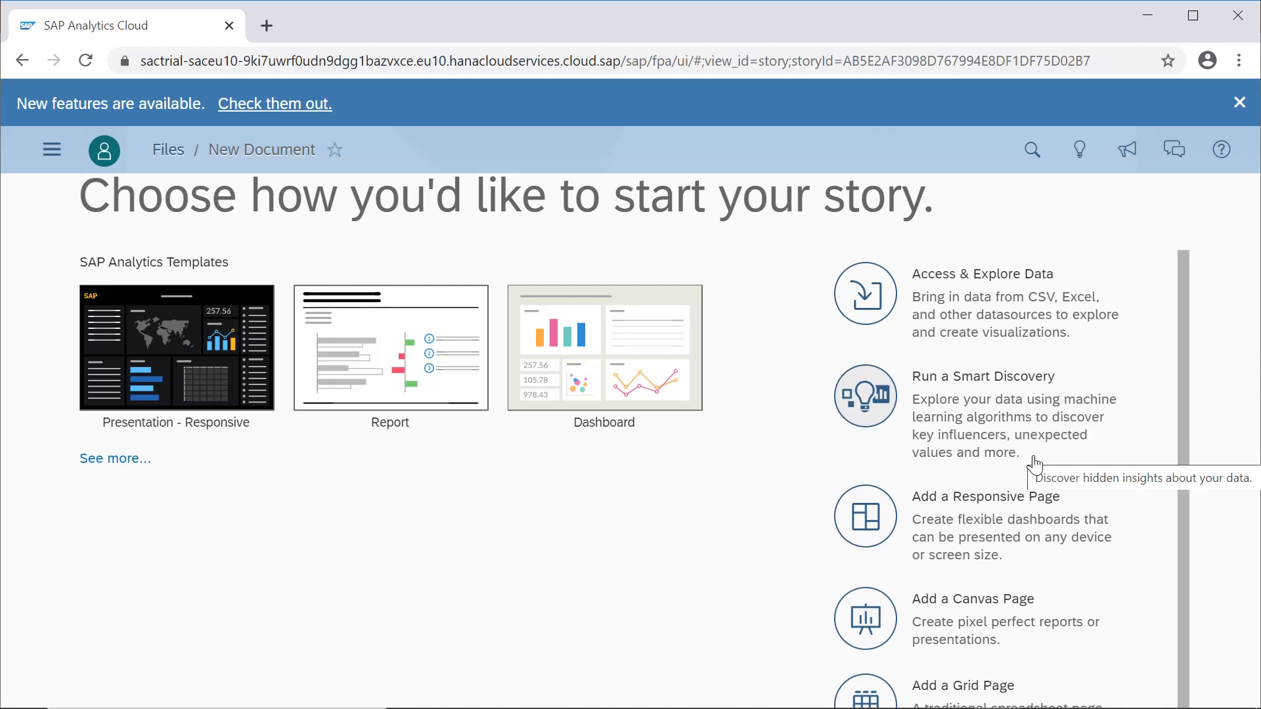
Start a Smart Discovery based on the BestRunJuice_SampleModel from the Samples folder
{"action": "left_click", "coordinate": [873, 410]}
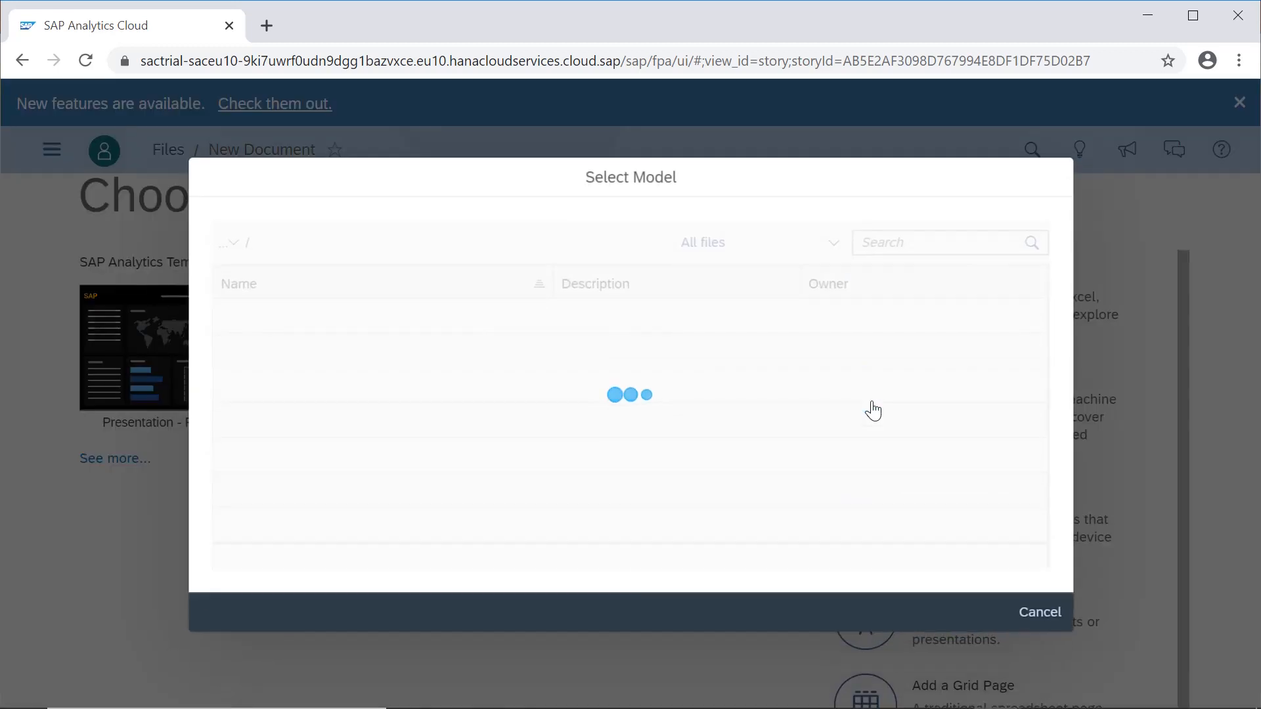
{"action": "left_click", "coordinate": [339, 361]}
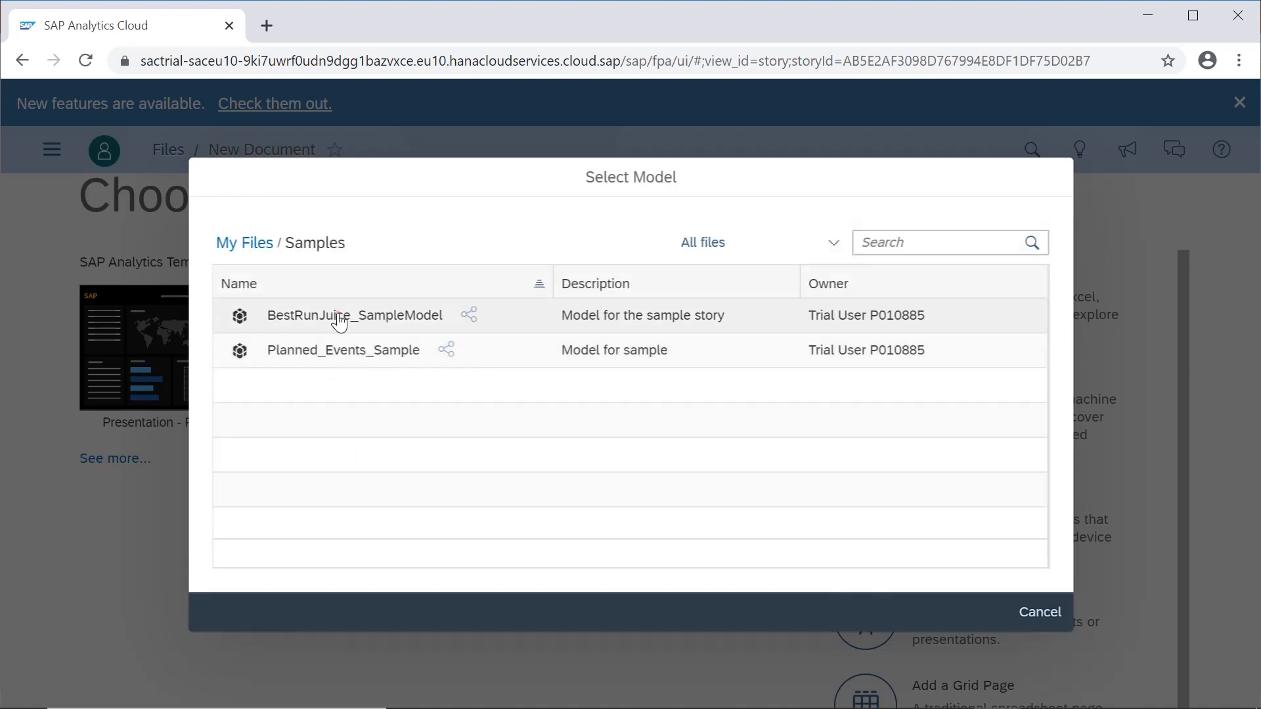
{"action": "left_click", "coordinate": [338, 318]}
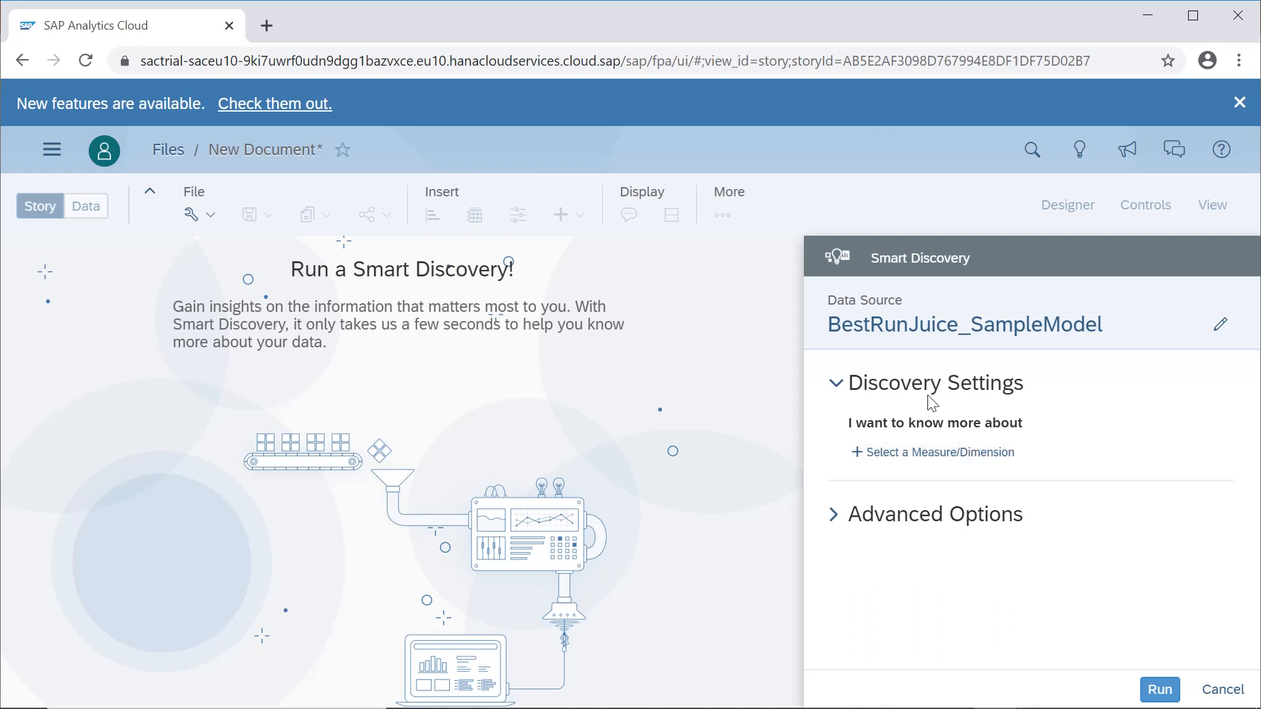
Choose the Gross Margin measure as the target the Smart Discovery should explain
{"action": "left_click", "coordinate": [912, 462]}
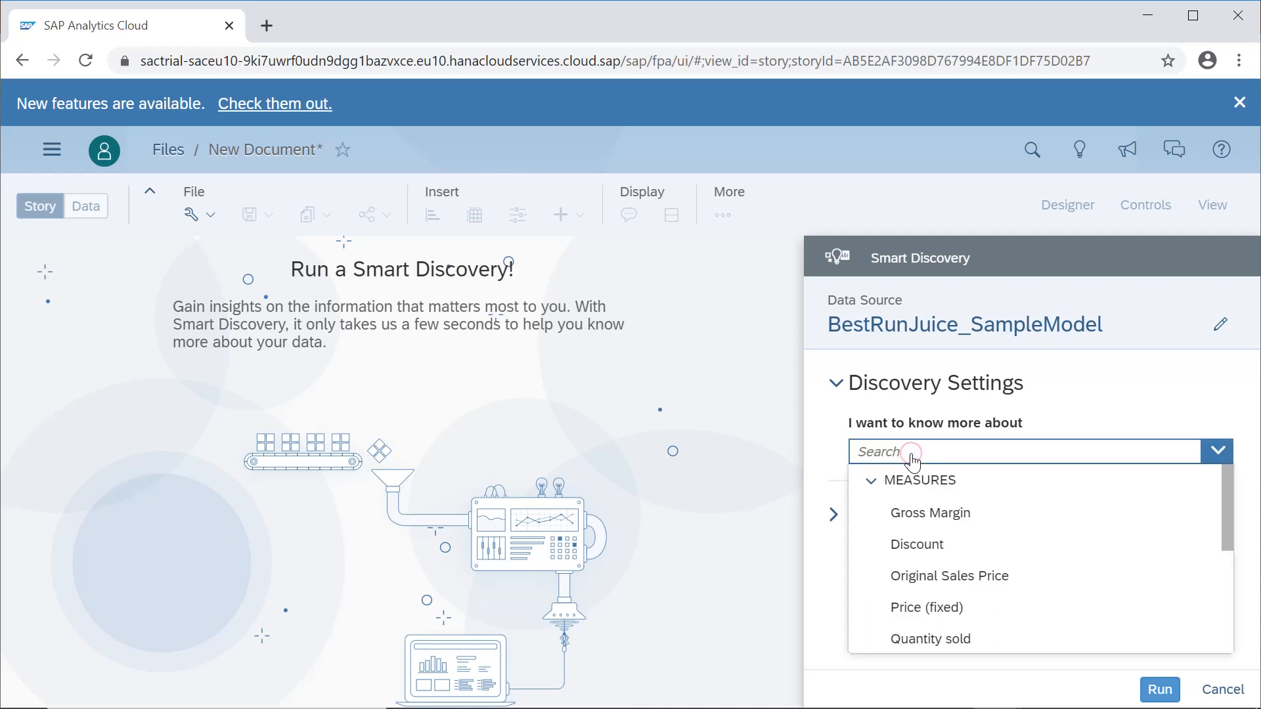
{"action": "left_click_drag", "start_coordinate": [1230, 526], "coordinate": [1230, 476]}
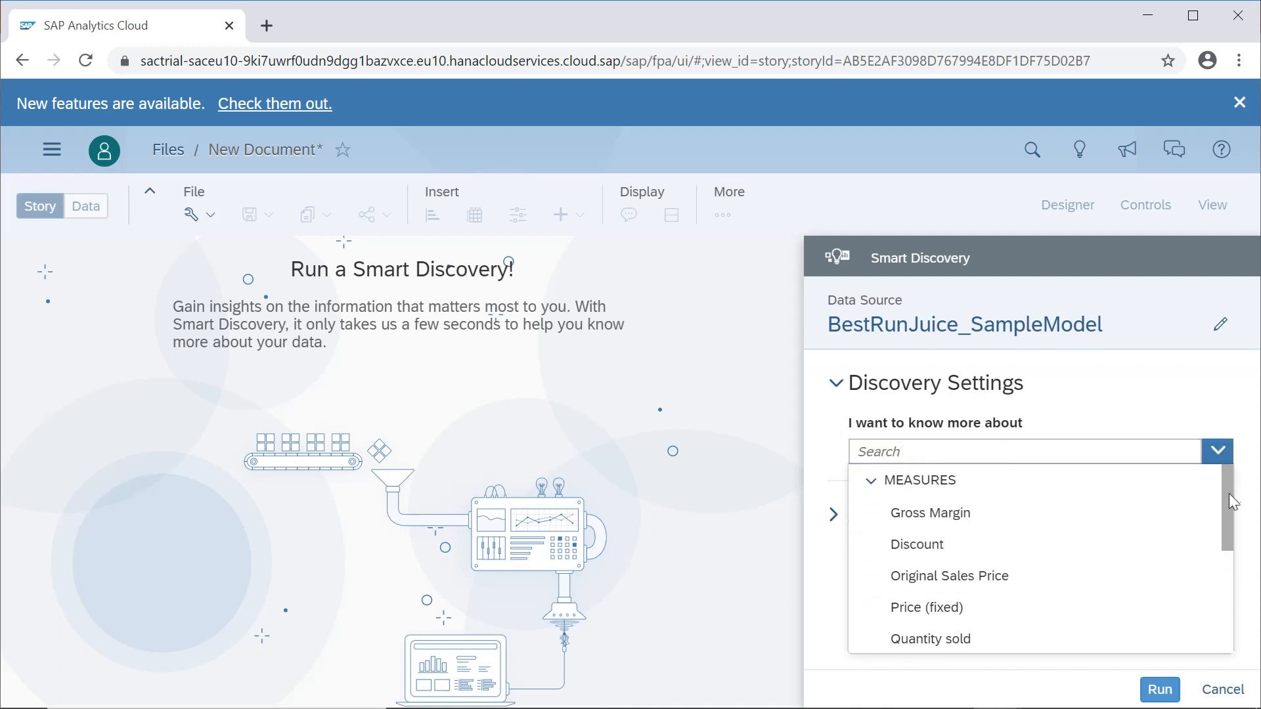
{"action": "left_click", "coordinate": [975, 515]}
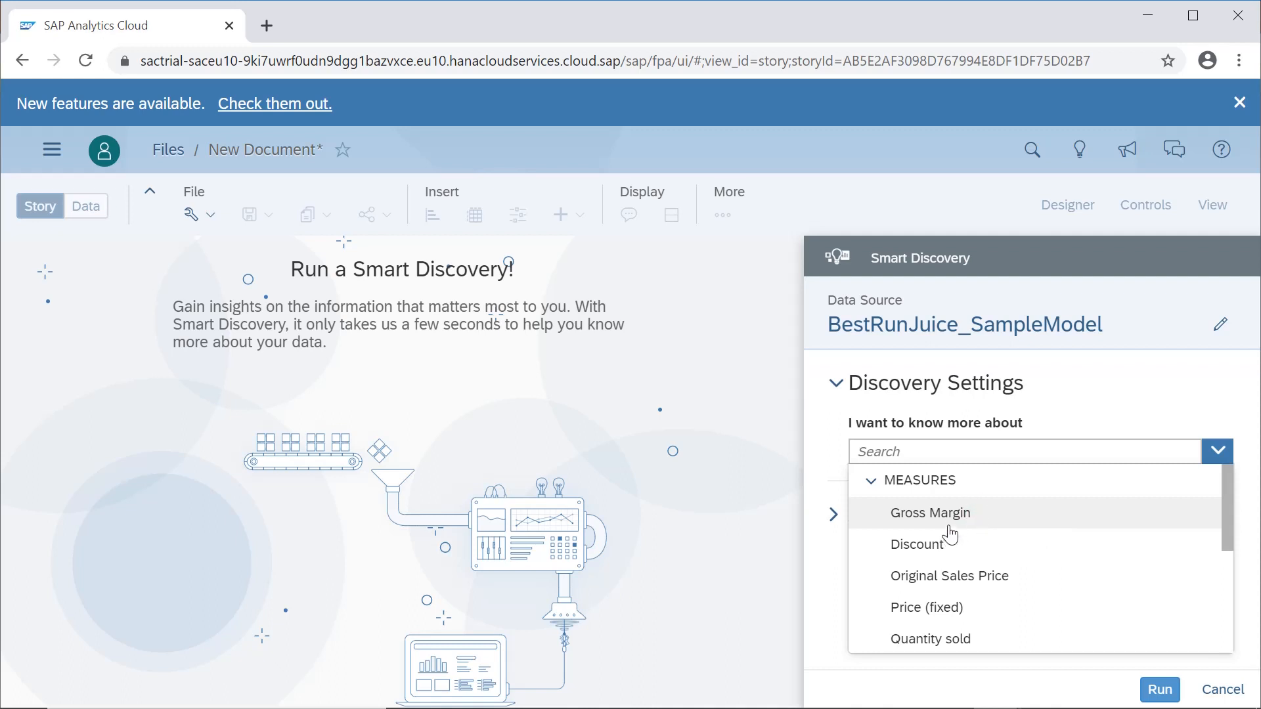
Expand the advanced discovery options and add a page filter on Date (Member)
{"action": "left_click", "coordinate": [836, 515]}
{"action": "scroll", "coordinate": [1255, 487], "scroll_direction": "down", "scroll_amount": 4}
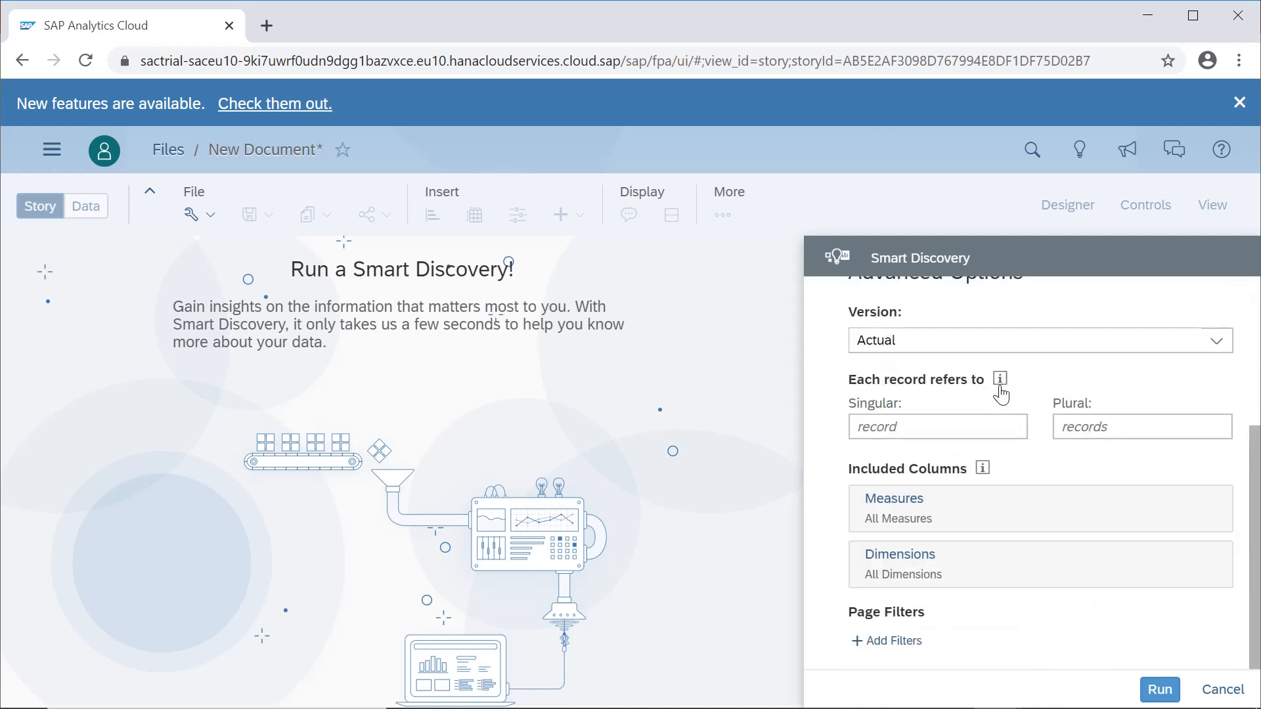
{"action": "mouse_move", "coordinate": [1000, 388]}
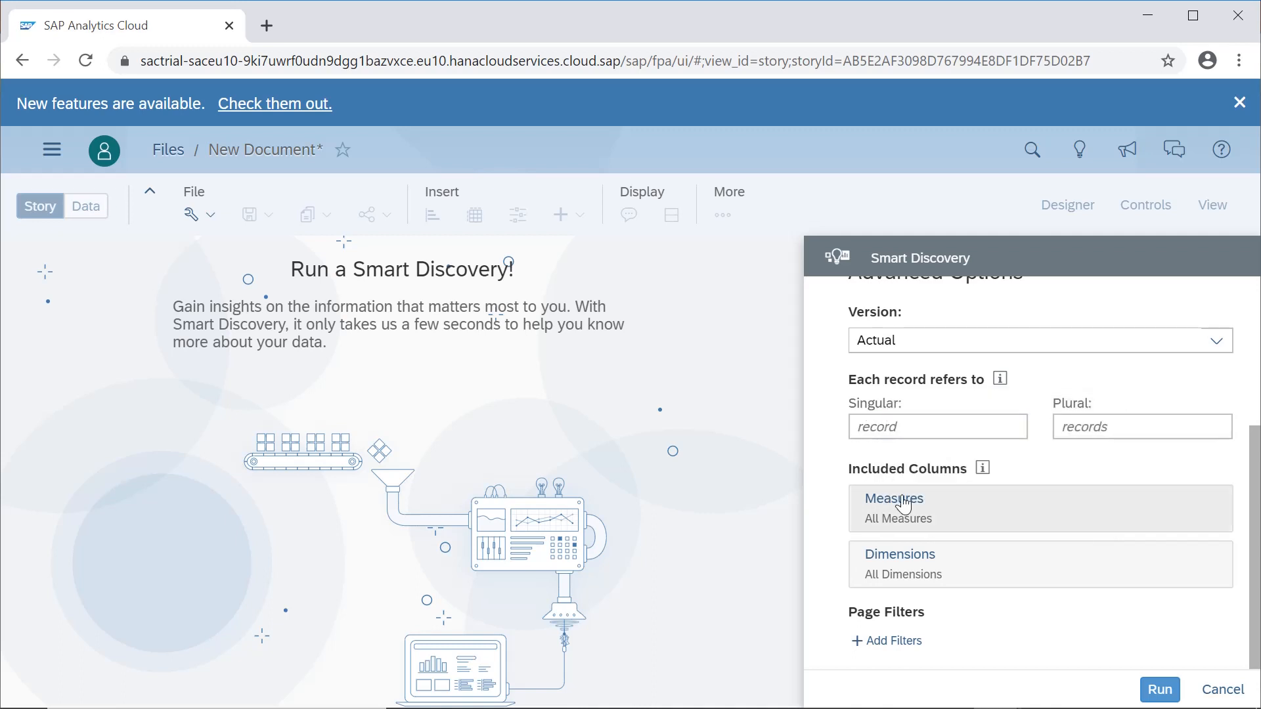
{"action": "left_click", "coordinate": [904, 641]}
{"action": "mouse_move", "coordinate": [1226, 539]}
{"action": "left_mouse_down"}
{"action": "mouse_move", "coordinate": [1228, 621]}
{"action": "mouse_move", "coordinate": [1229, 545]}
{"action": "left_mouse_up"}
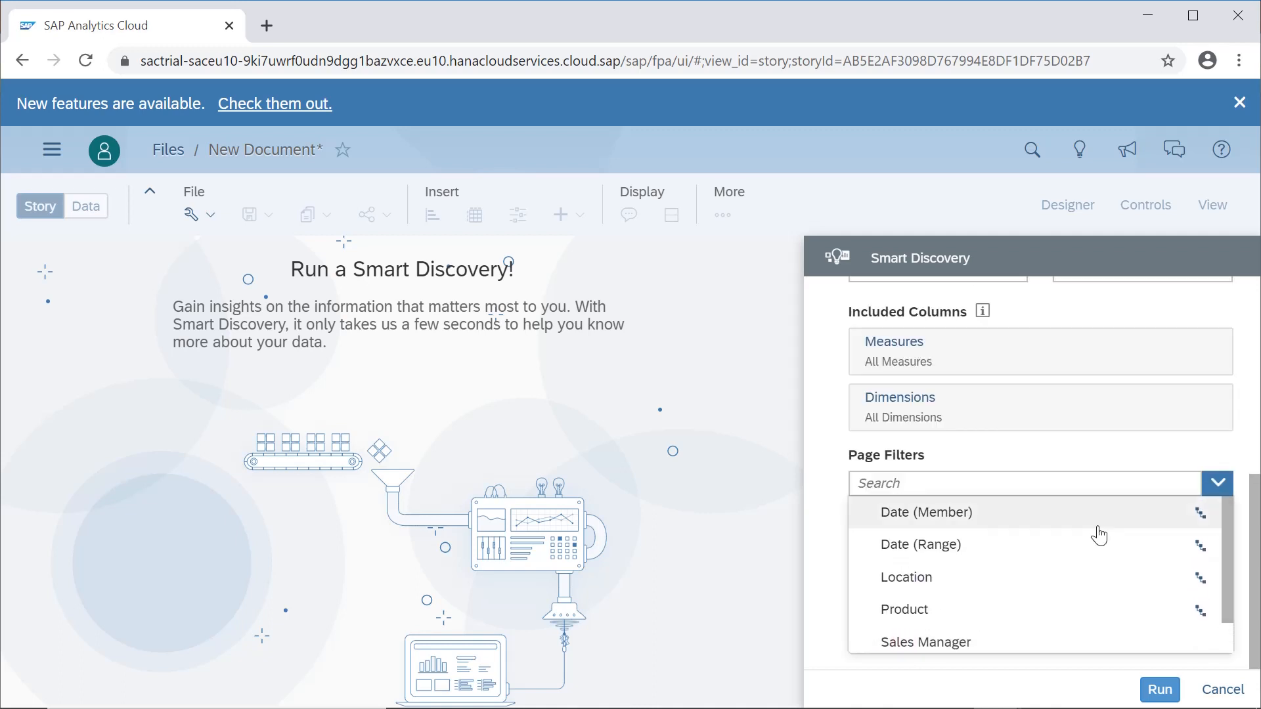
{"action": "left_click", "coordinate": [950, 524]}
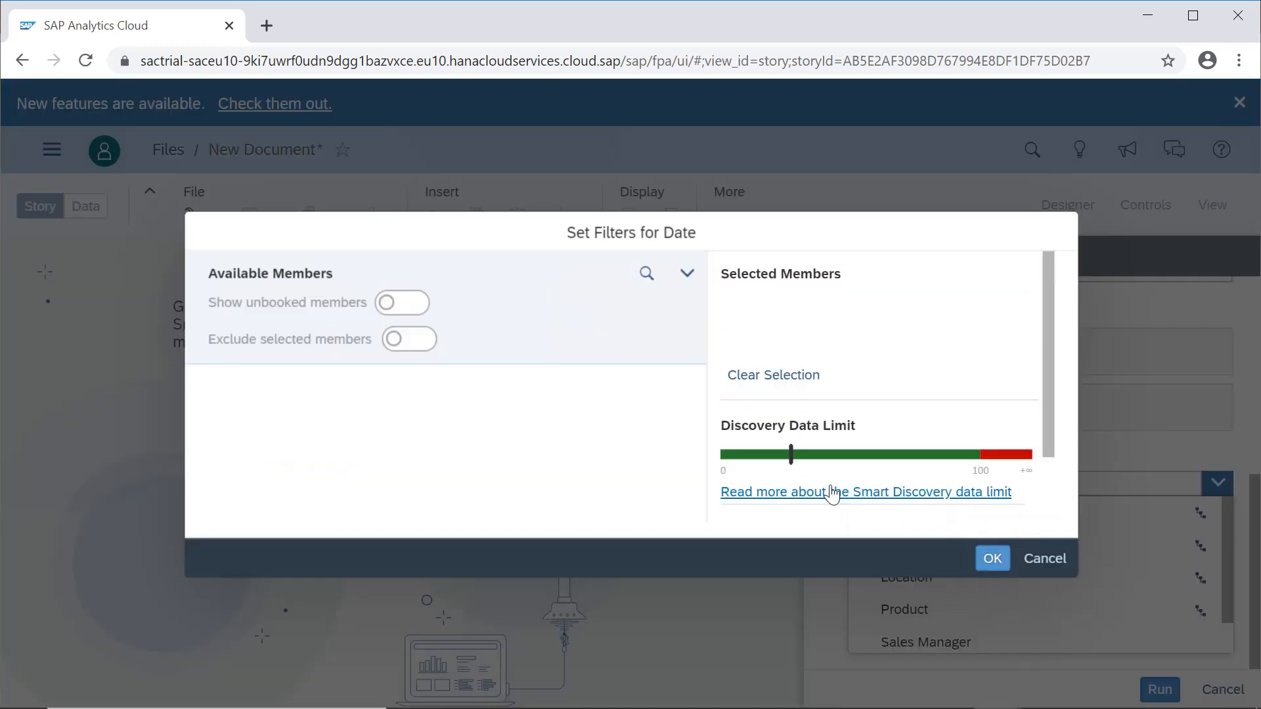
Restrict the Date filter to the 2015 member and run the Smart Discovery
{"action": "left_click", "coordinate": [212, 434]}
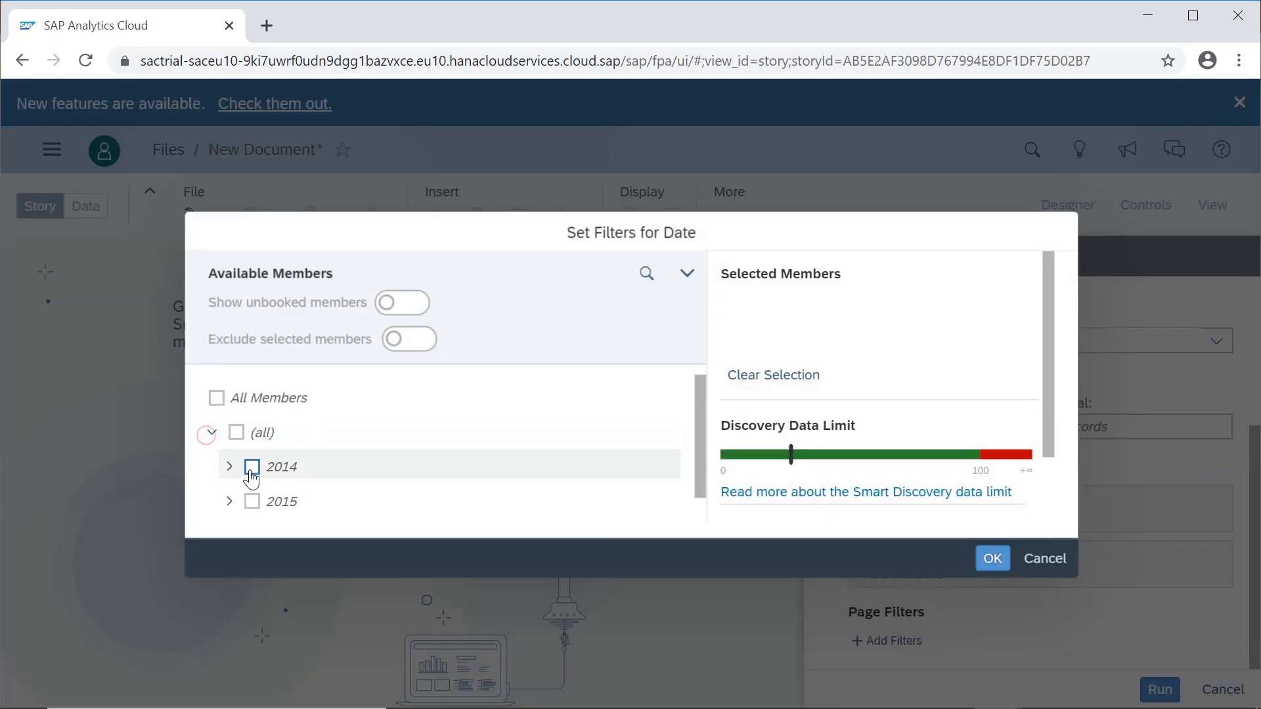
{"action": "scroll", "coordinate": [705, 445], "scroll_direction": "down", "scroll_amount": 1}
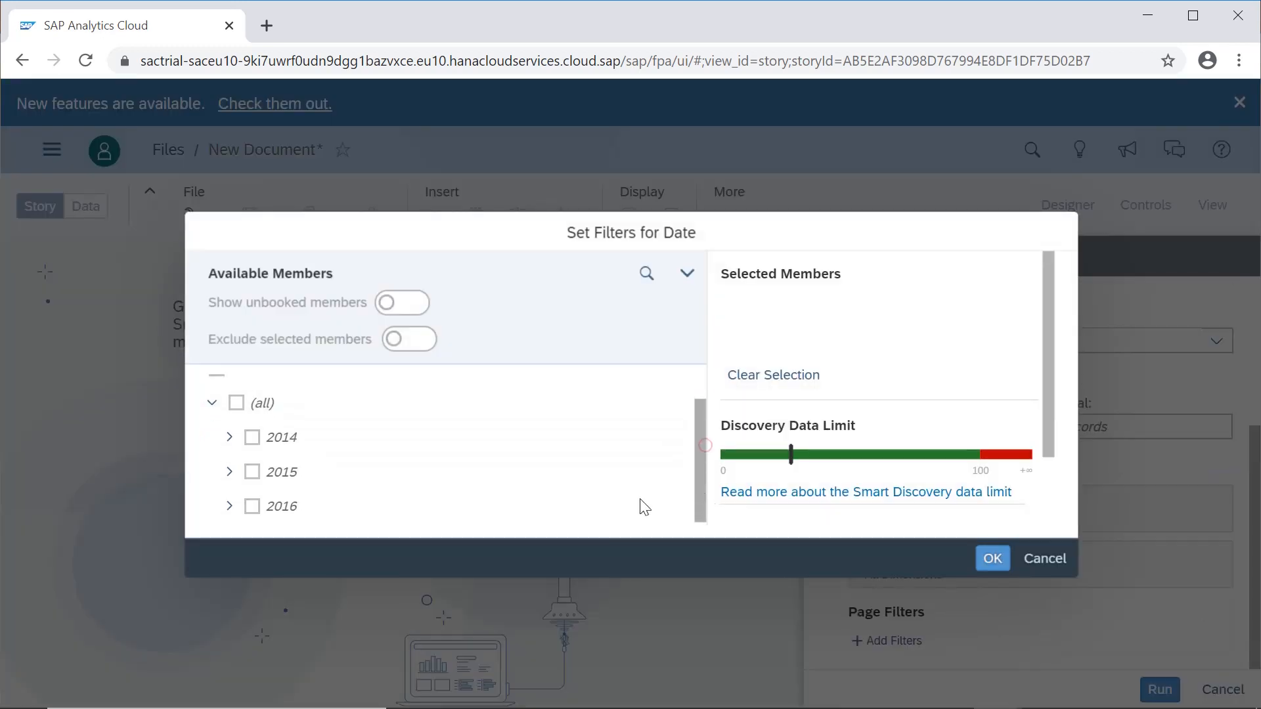
{"action": "left_click", "coordinate": [251, 476]}
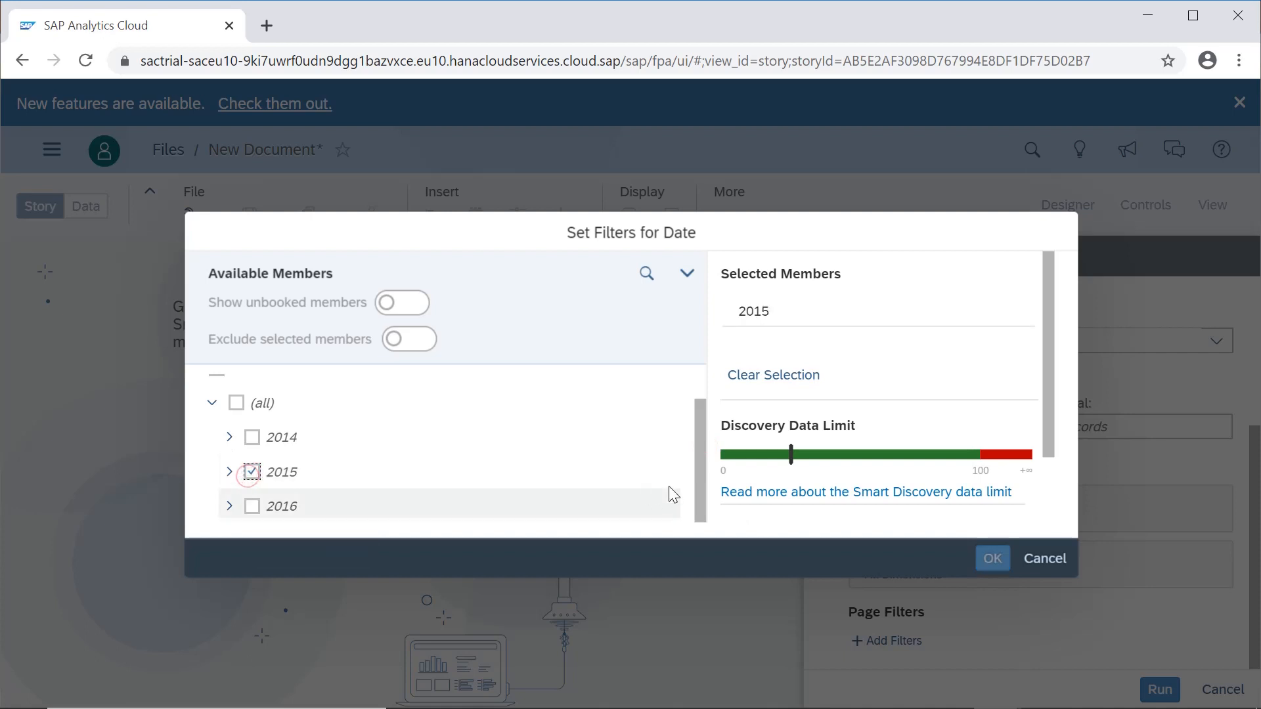
{"action": "scroll", "coordinate": [1037, 427], "scroll_direction": "down", "scroll_amount": 2}
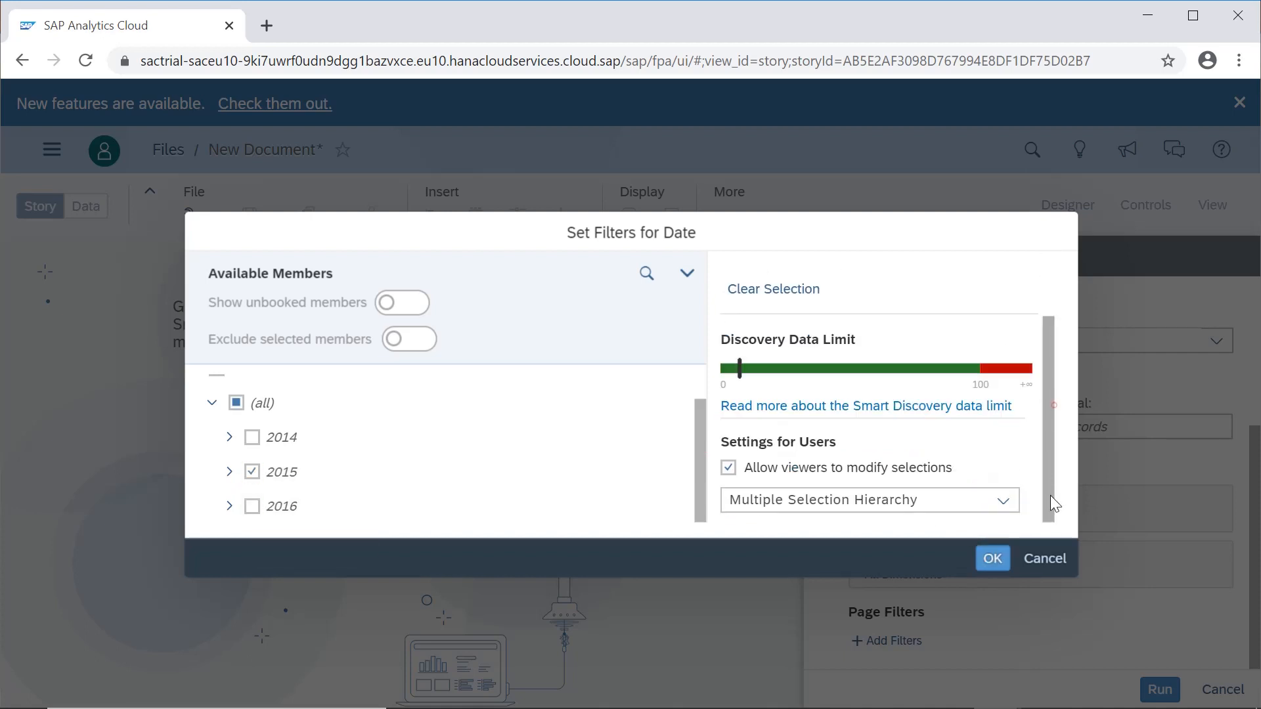
{"action": "left_click", "coordinate": [991, 558]}
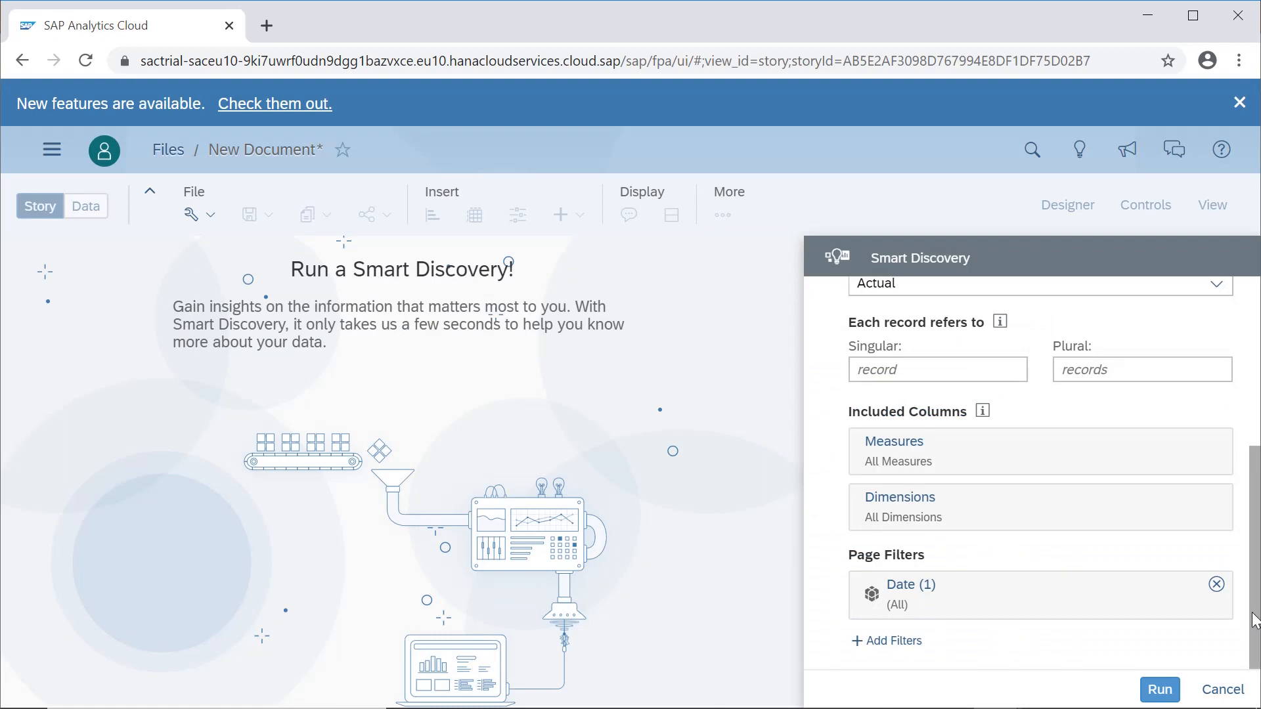
{"action": "mouse_move", "coordinate": [1253, 613]}
{"action": "left_mouse_down"}
{"action": "mouse_move", "coordinate": [1254, 479]}
{"action": "mouse_move", "coordinate": [1259, 629]}
{"action": "mouse_move", "coordinate": [1259, 520]}
{"action": "mouse_move", "coordinate": [1258, 616]}
{"action": "left_mouse_up"}
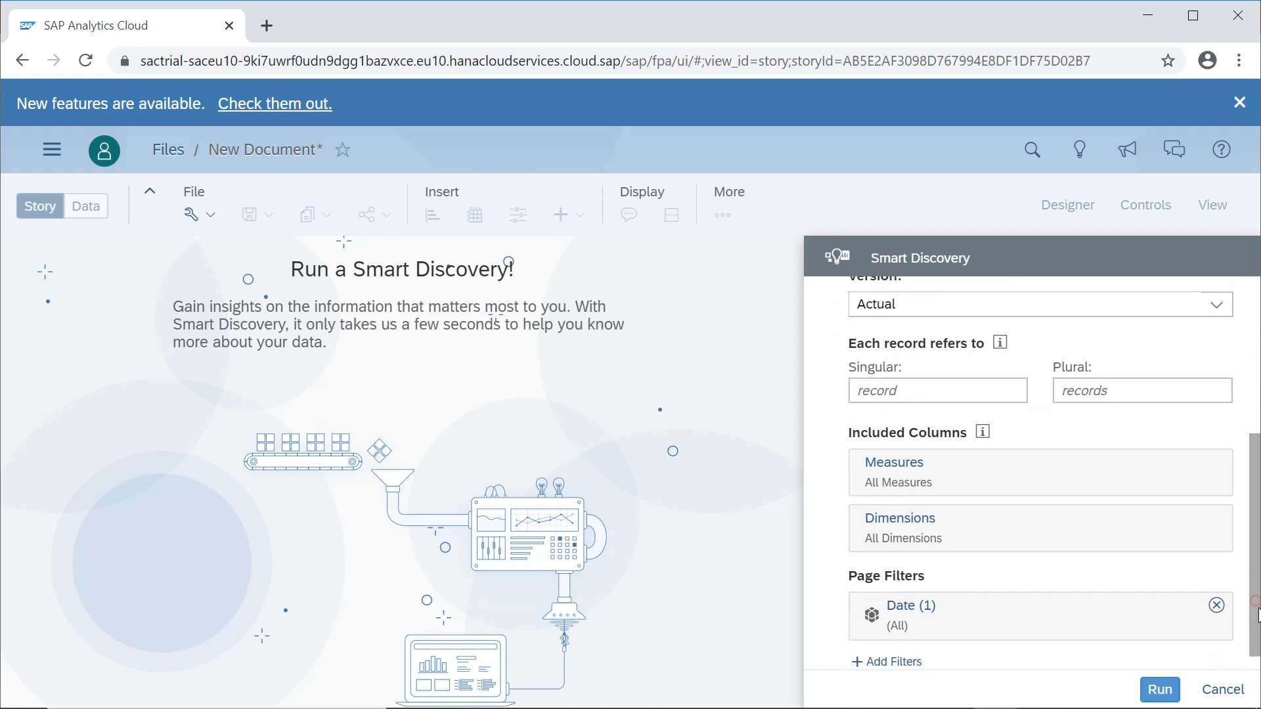
{"action": "left_click", "coordinate": [1161, 692]}
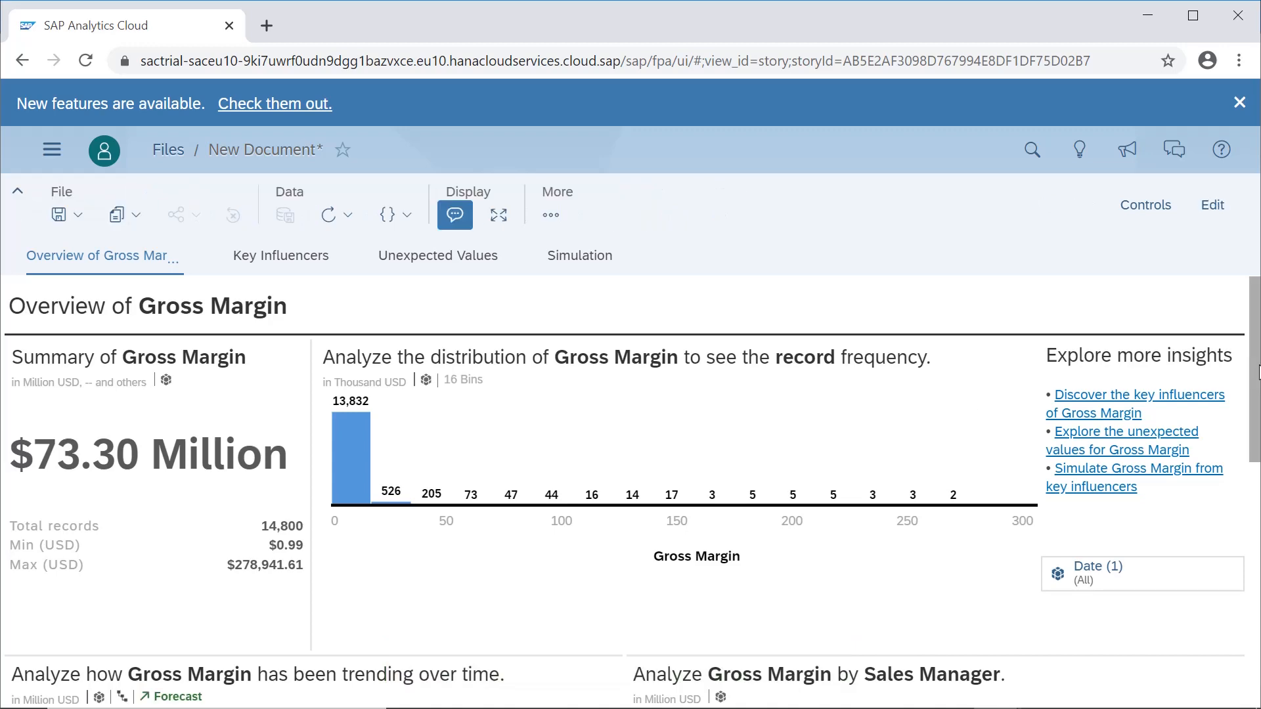
Examine the Gross Margin overview: the record distribution, the trend with its forecast and the breakdown by sales manager
{"action": "mouse_move", "coordinate": [1257, 373]}
{"action": "left_mouse_down"}
{"action": "mouse_move", "coordinate": [1258, 542]}
{"action": "mouse_move", "coordinate": [1259, 348]}
{"action": "left_mouse_up"}
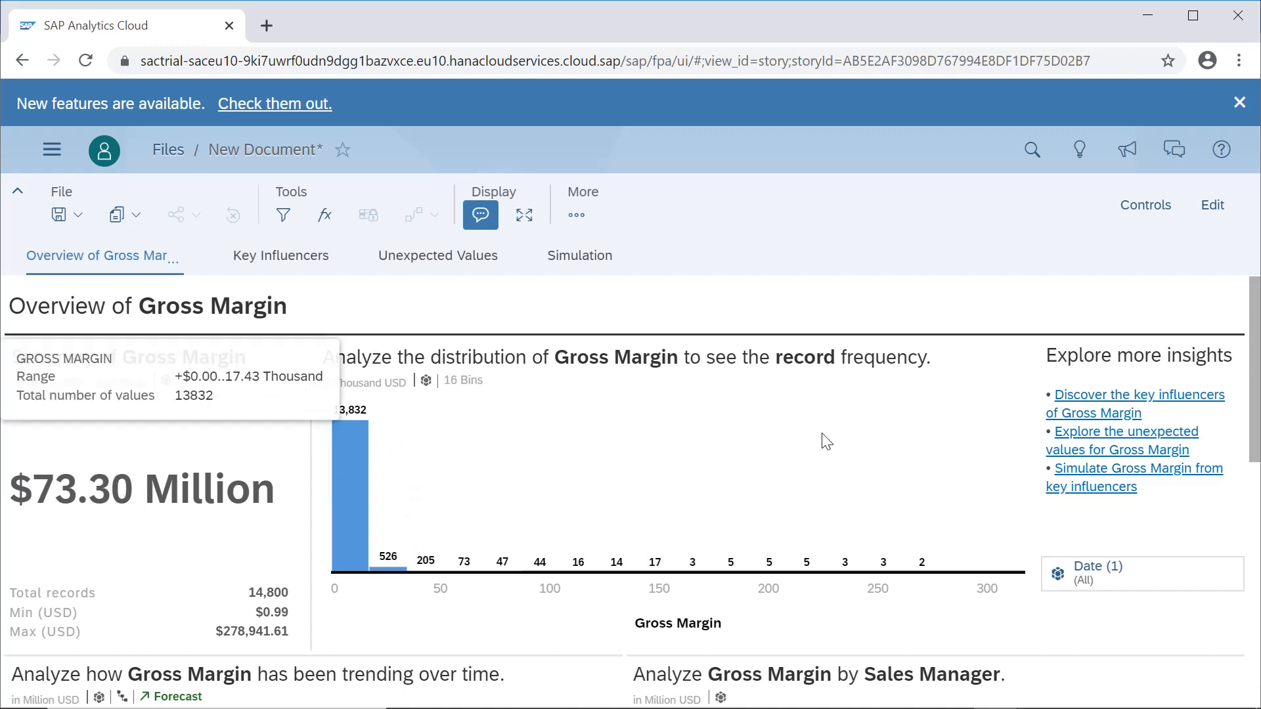
{"action": "left_click_drag", "start_coordinate": [1257, 380], "coordinate": [1258, 526]}
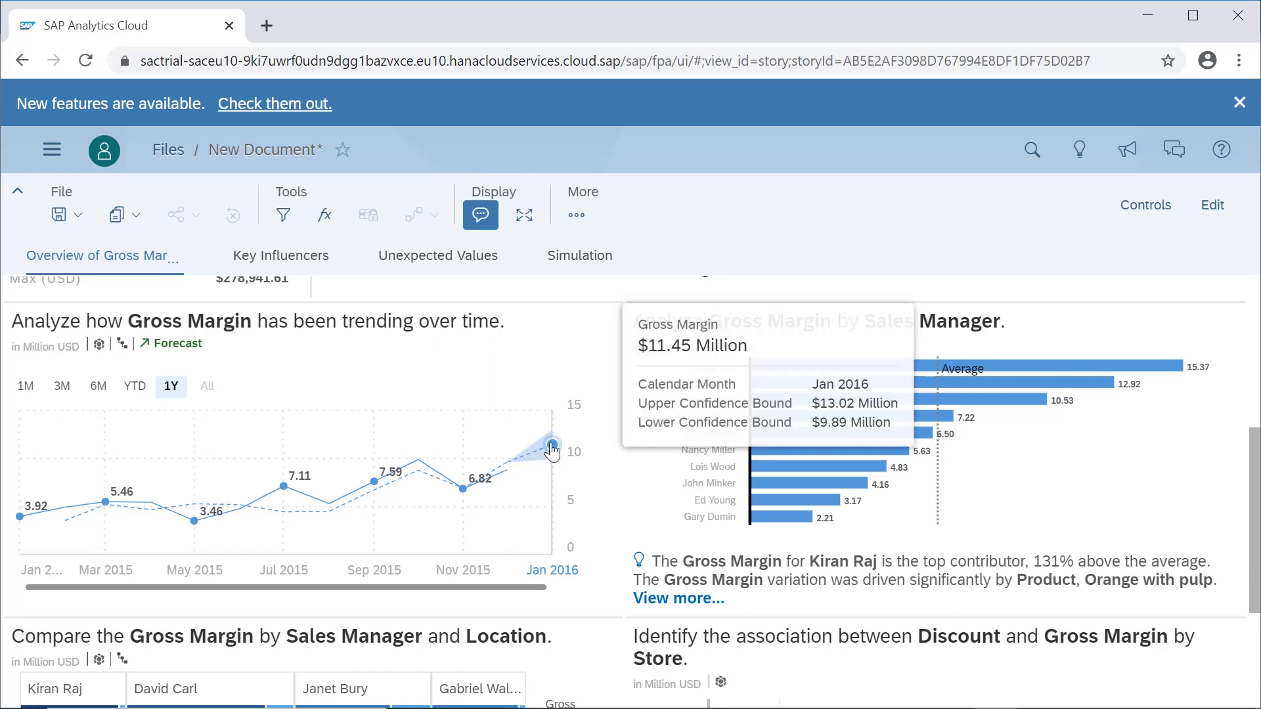
{"action": "left_click_drag", "start_coordinate": [1252, 487], "coordinate": [1253, 497]}
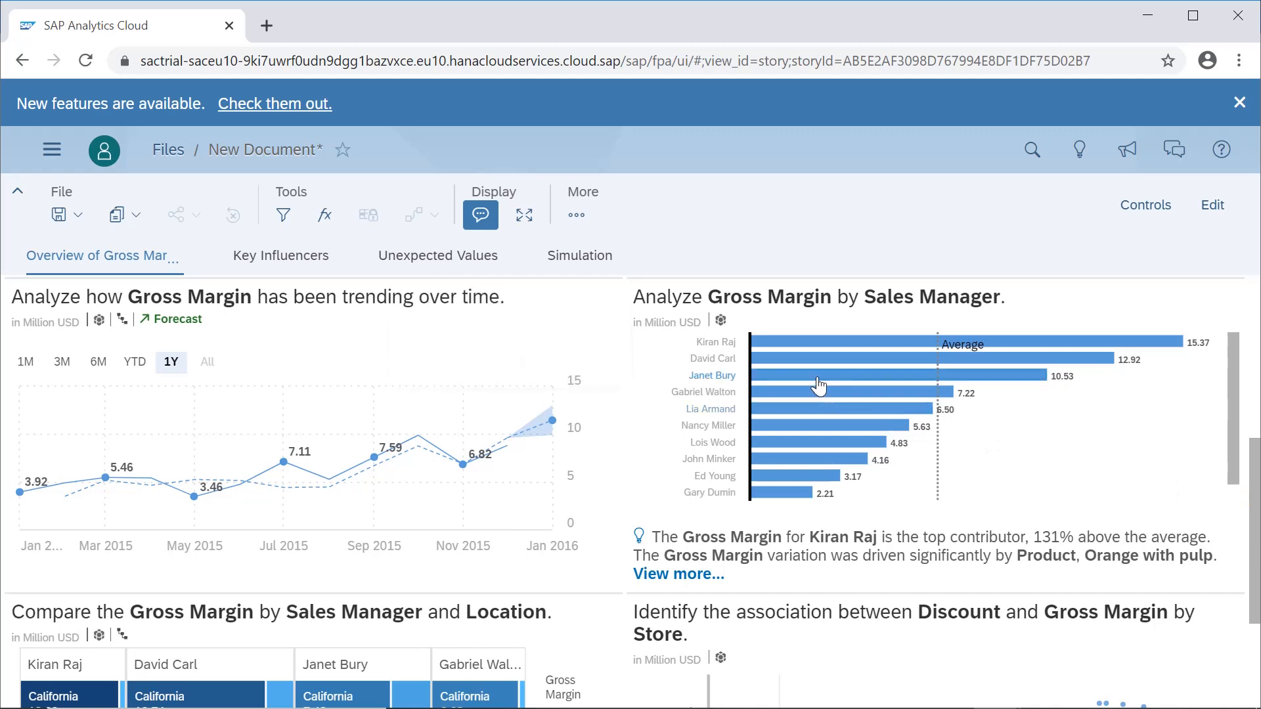
{"action": "mouse_move", "coordinate": [857, 355]}
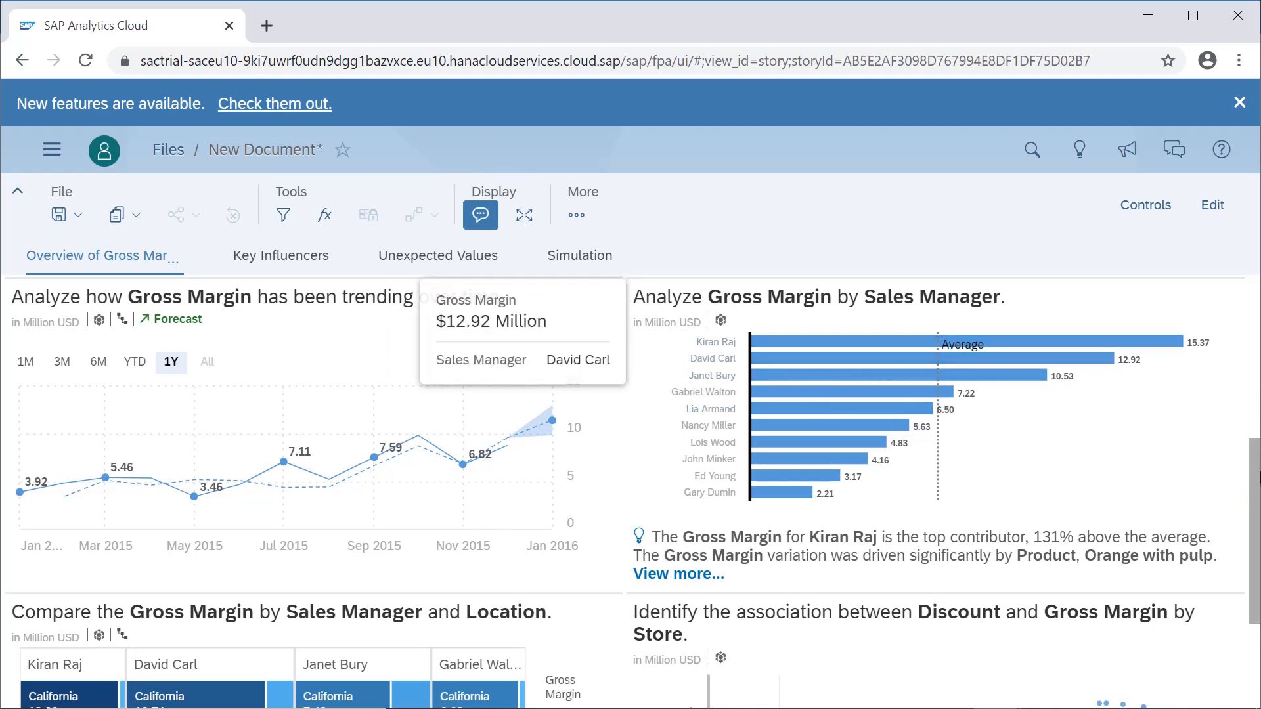
{"action": "left_click_drag", "start_coordinate": [1259, 473], "coordinate": [1260, 409]}
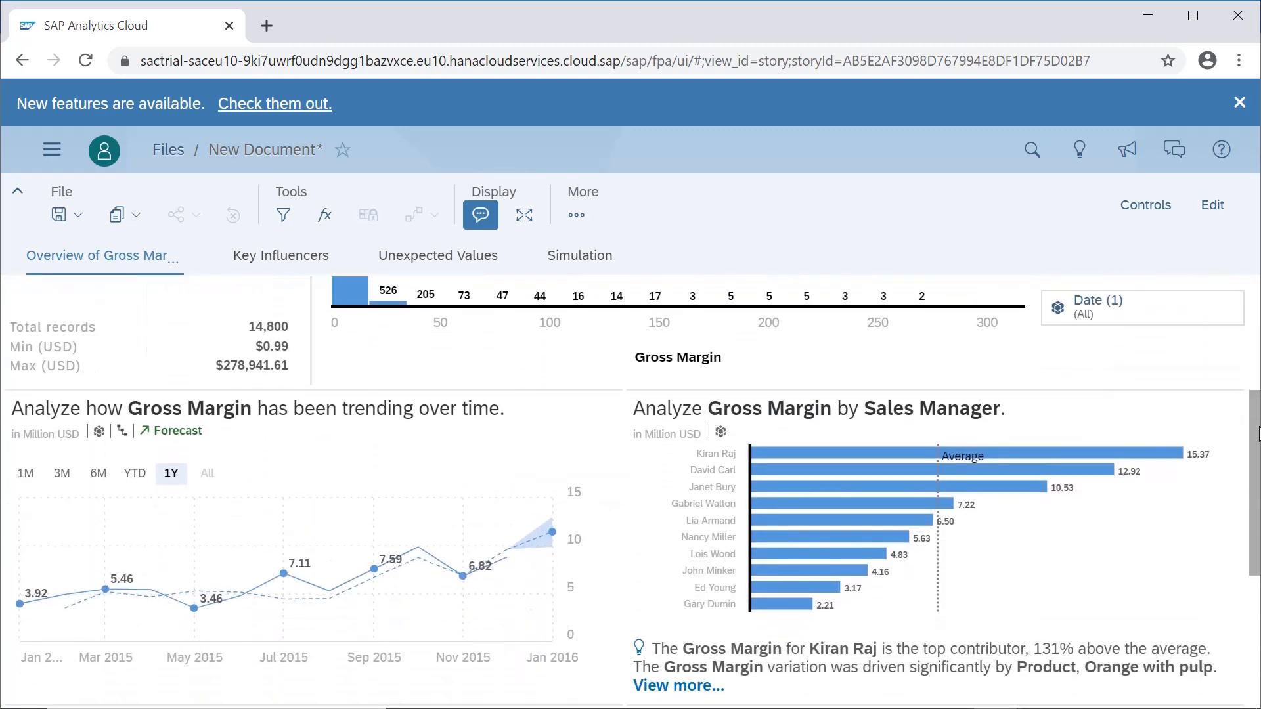
{"action": "mouse_move", "coordinate": [734, 459]}
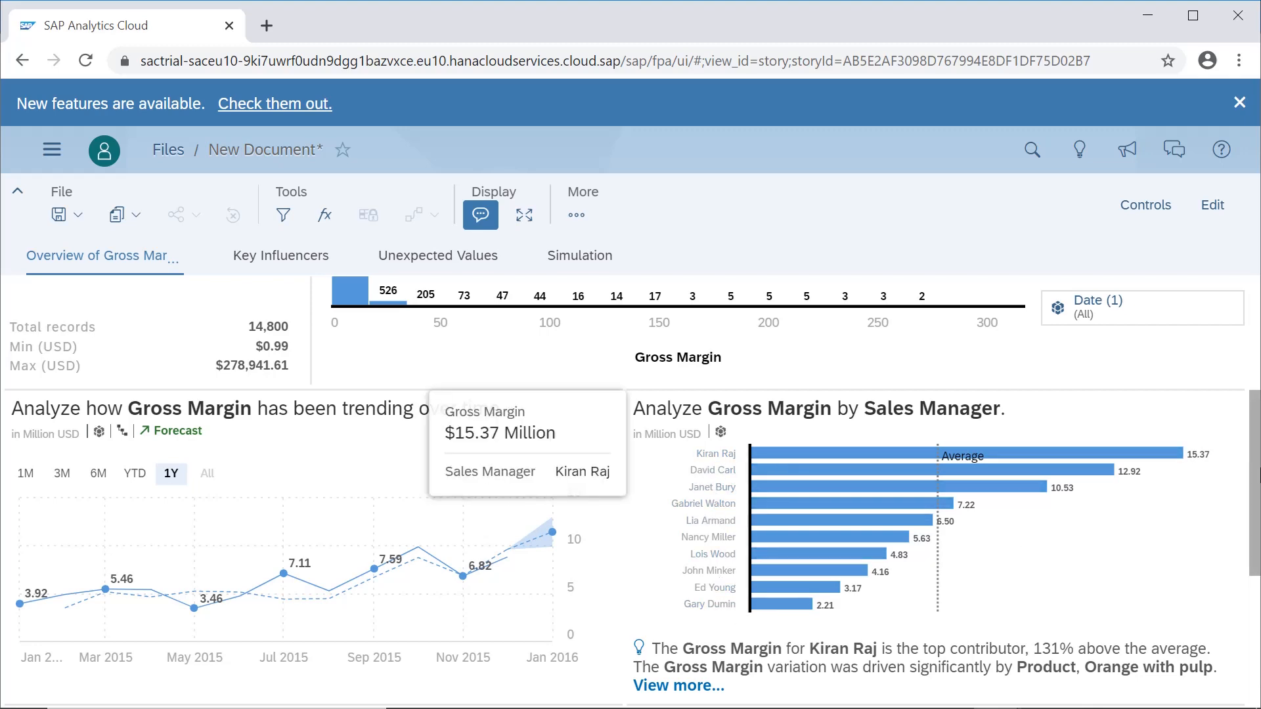
Read the Smart Insights on the top sales manager's Gross Margin and review the location treemap and Discount scatter chart
{"action": "left_click_drag", "start_coordinate": [1260, 495], "coordinate": [1259, 621]}
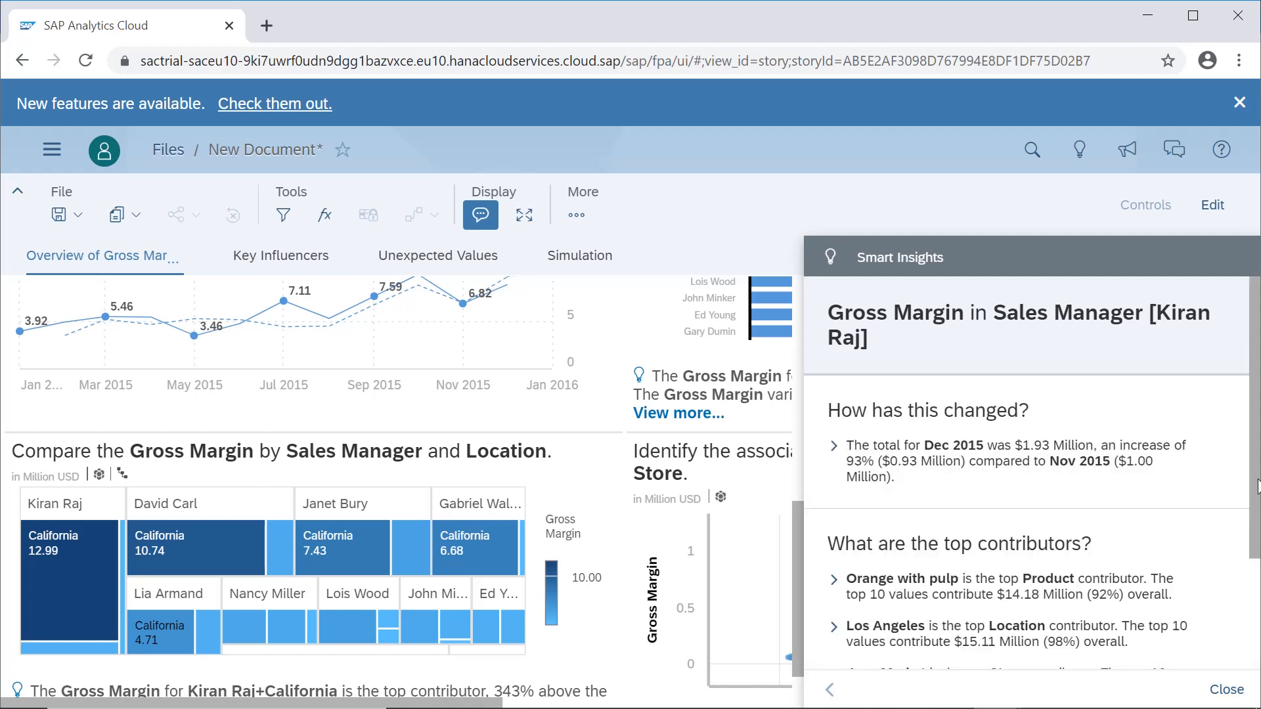
{"action": "left_click_drag", "start_coordinate": [1257, 487], "coordinate": [1258, 614]}
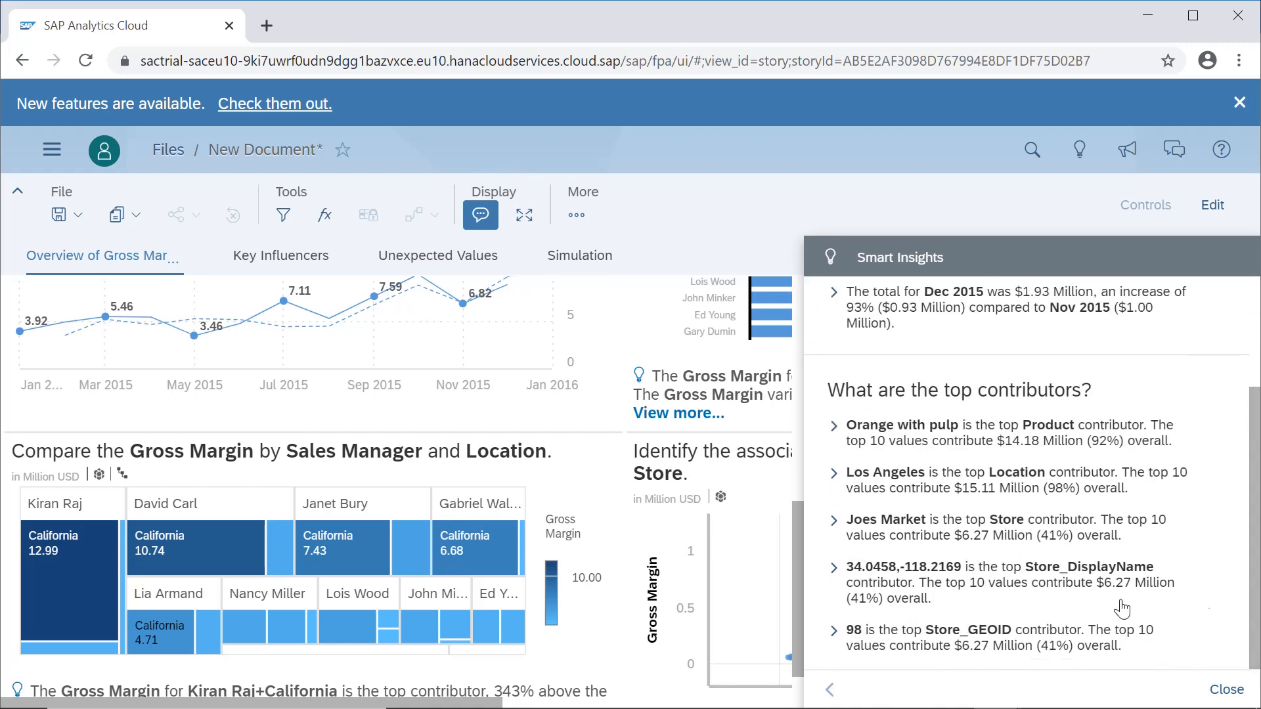
{"action": "left_click", "coordinate": [1233, 695]}
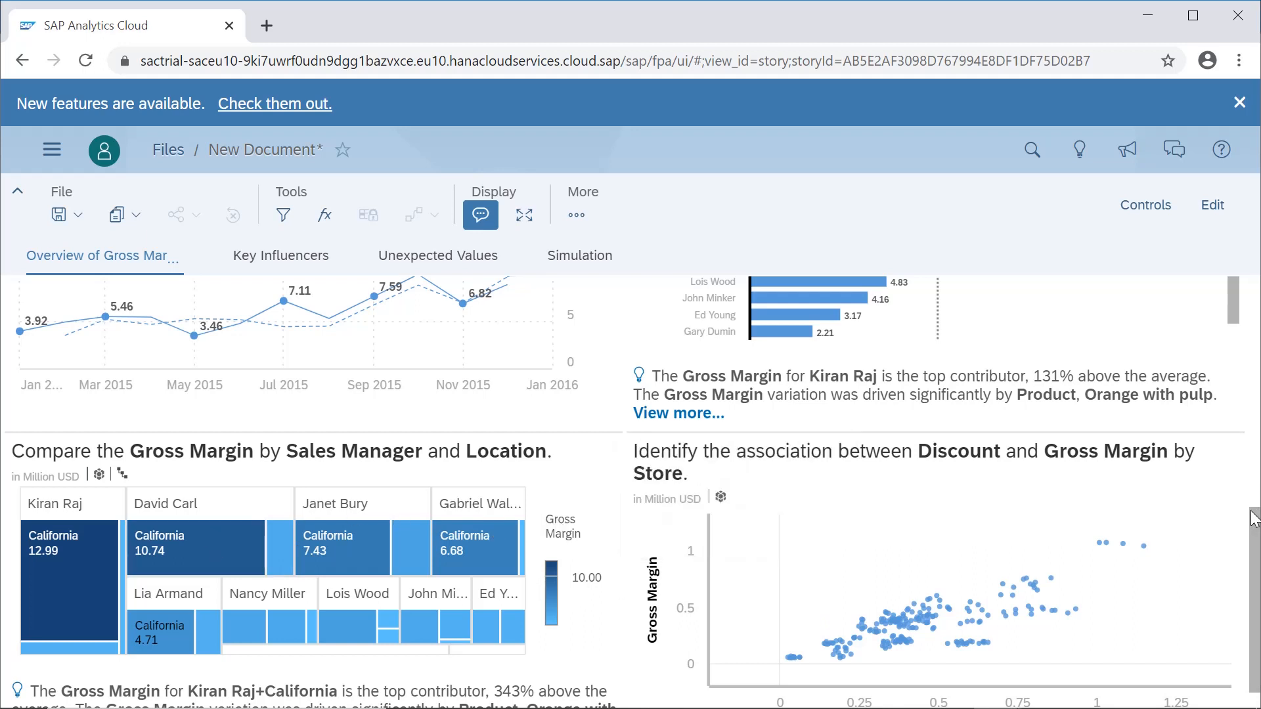
{"action": "left_click_drag", "start_coordinate": [1257, 533], "coordinate": [1257, 552]}
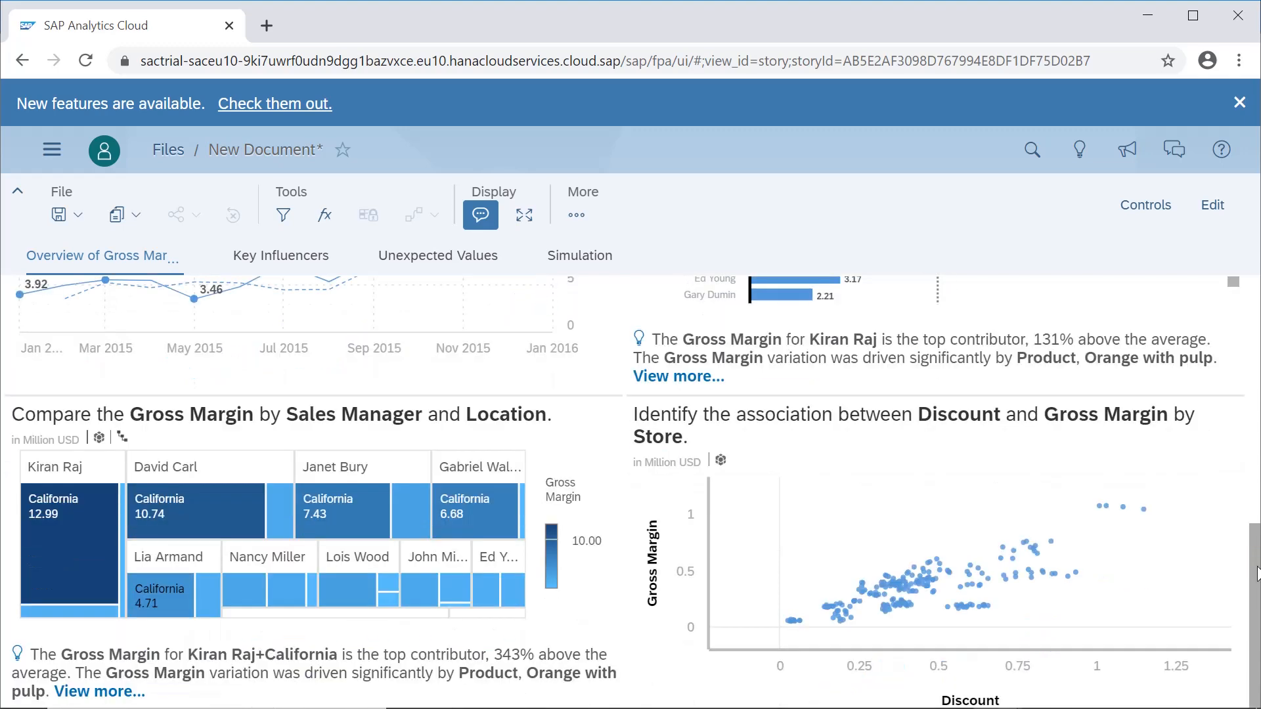
{"action": "left_click_drag", "start_coordinate": [1256, 573], "coordinate": [1256, 333]}
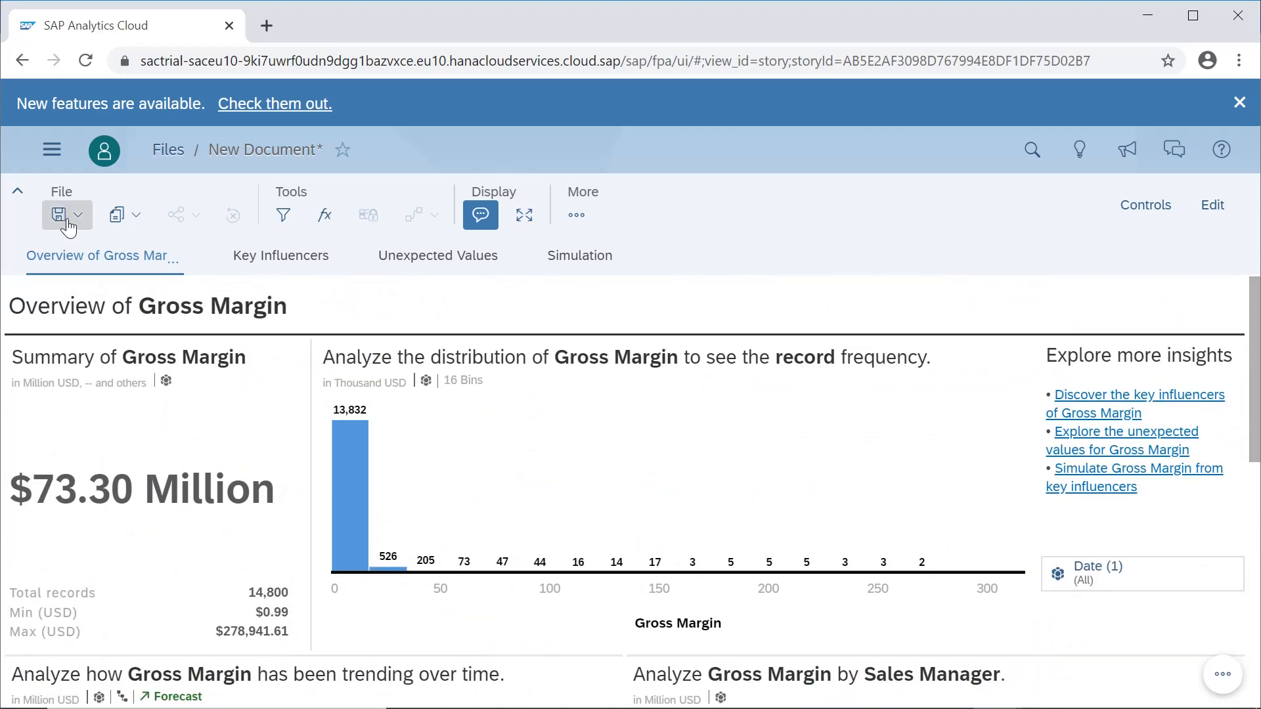
Open the Key Influencers page and view the explanations for the Discount and Price (fixed) influencers
{"action": "left_click", "coordinate": [273, 268]}
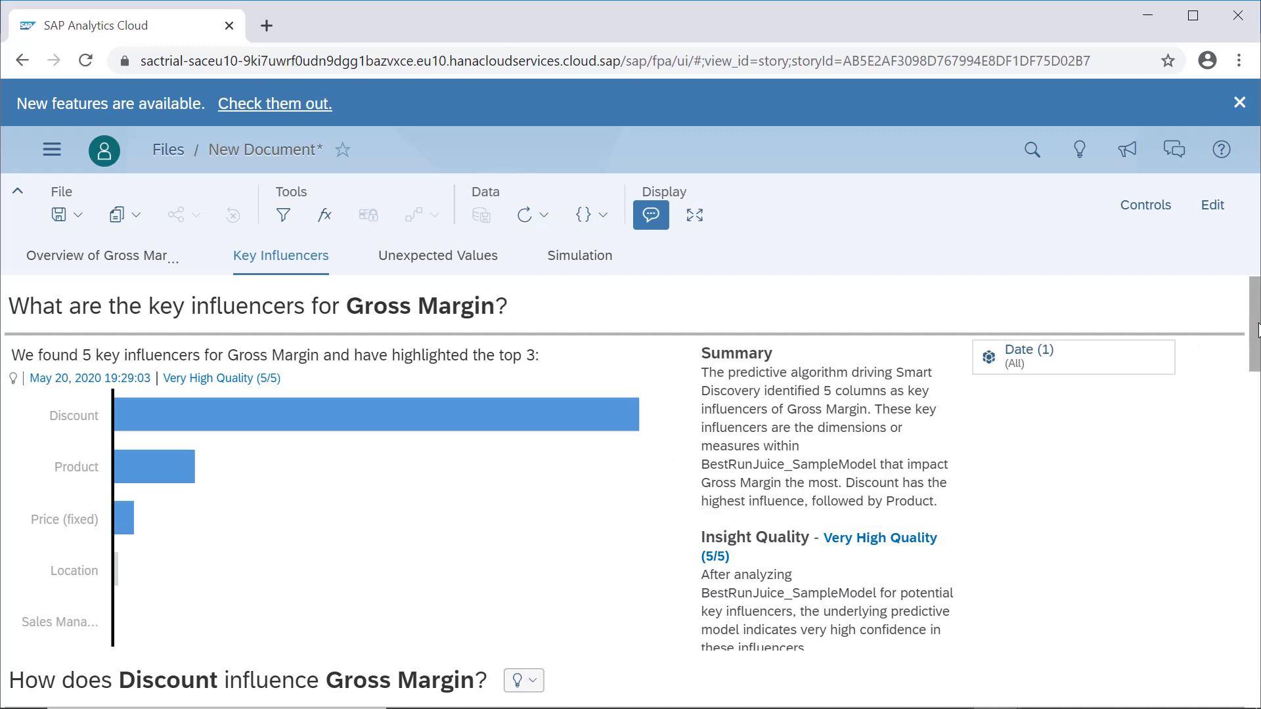
{"action": "left_click", "coordinate": [177, 414]}
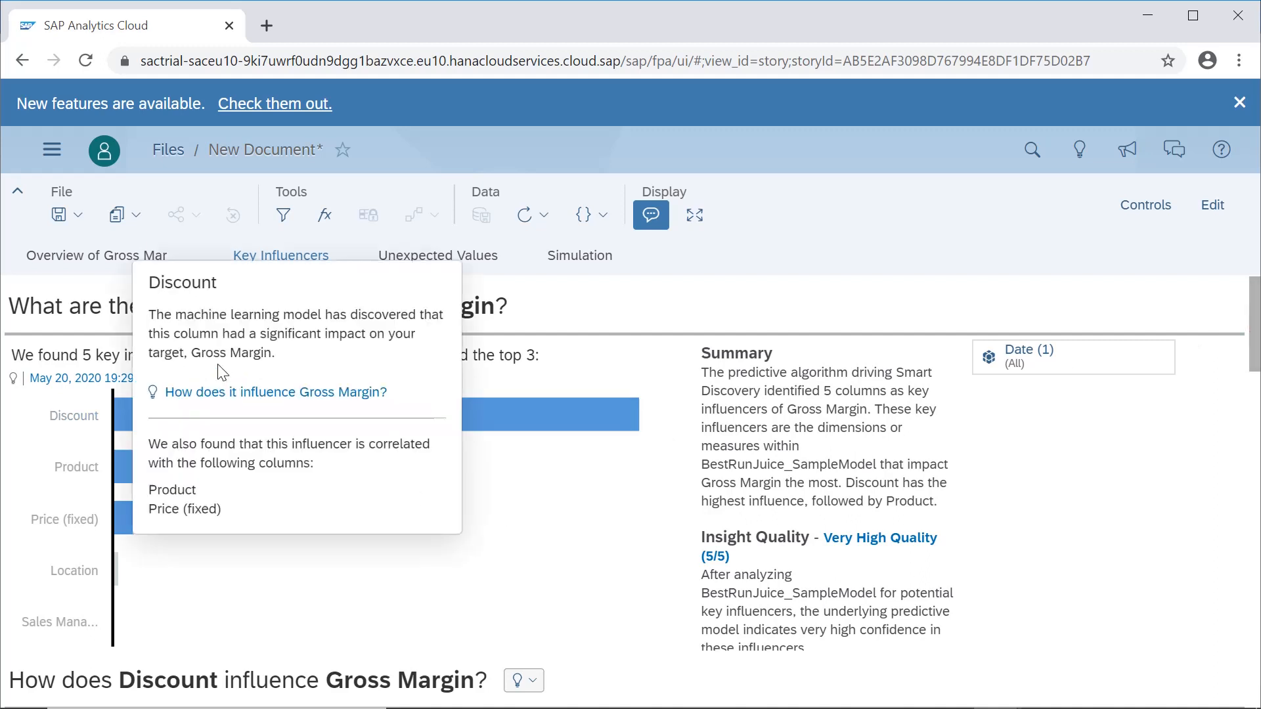
{"action": "left_click", "coordinate": [552, 576]}
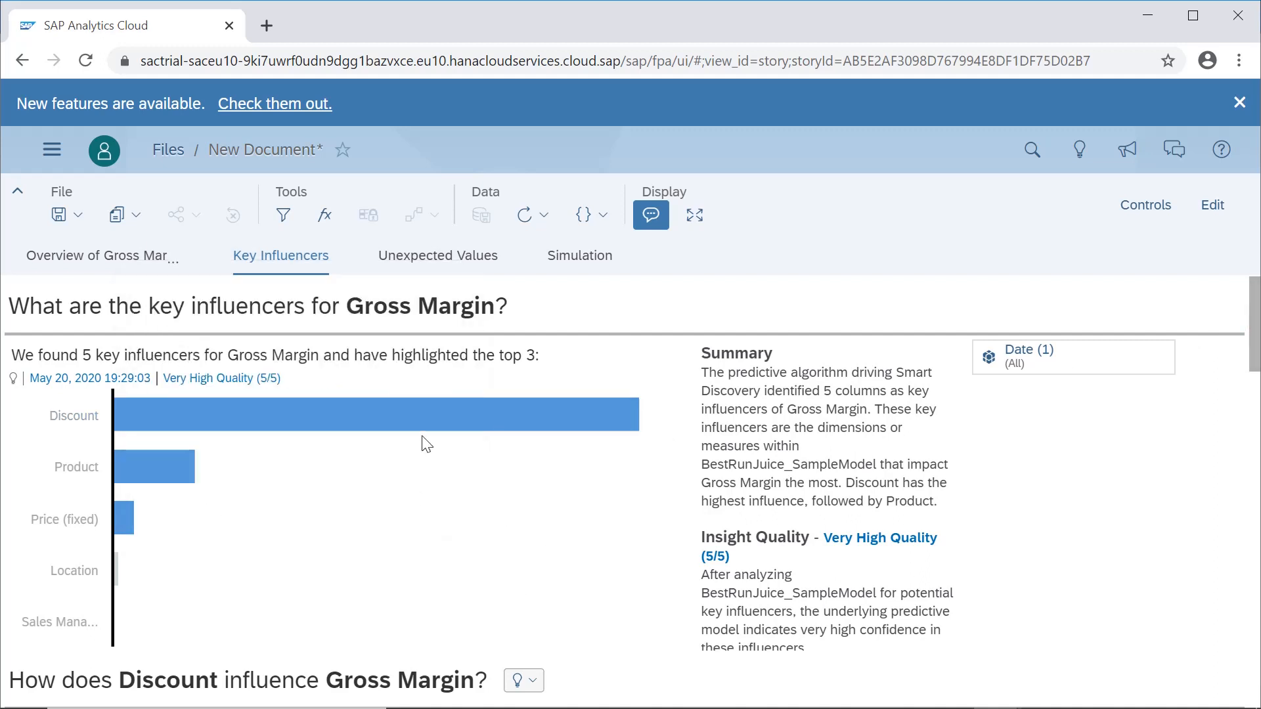
{"action": "mouse_move", "coordinate": [127, 440]}
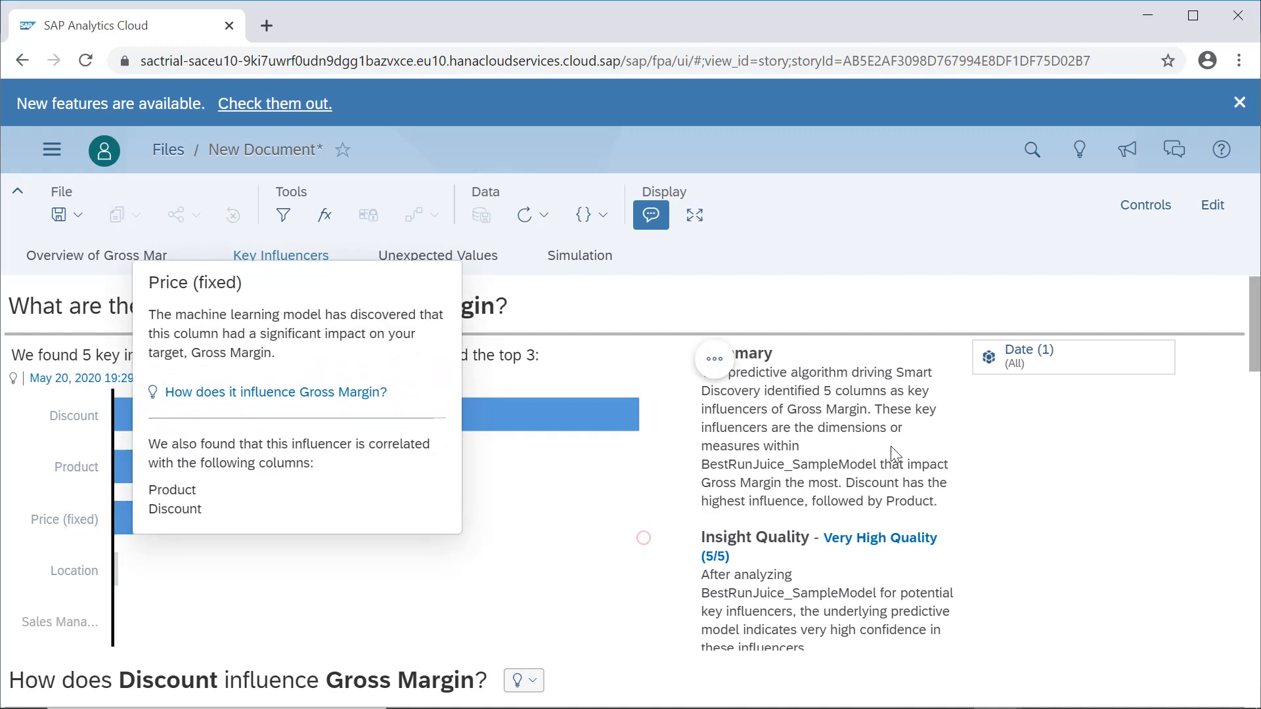
Examine the charts showing how Discount influences the record counts and the average Gross Margin
{"action": "scroll", "coordinate": [1253, 338], "scroll_direction": "down", "scroll_amount": 3}
{"action": "scroll", "coordinate": [1253, 338], "scroll_direction": "up", "scroll_amount": 3}
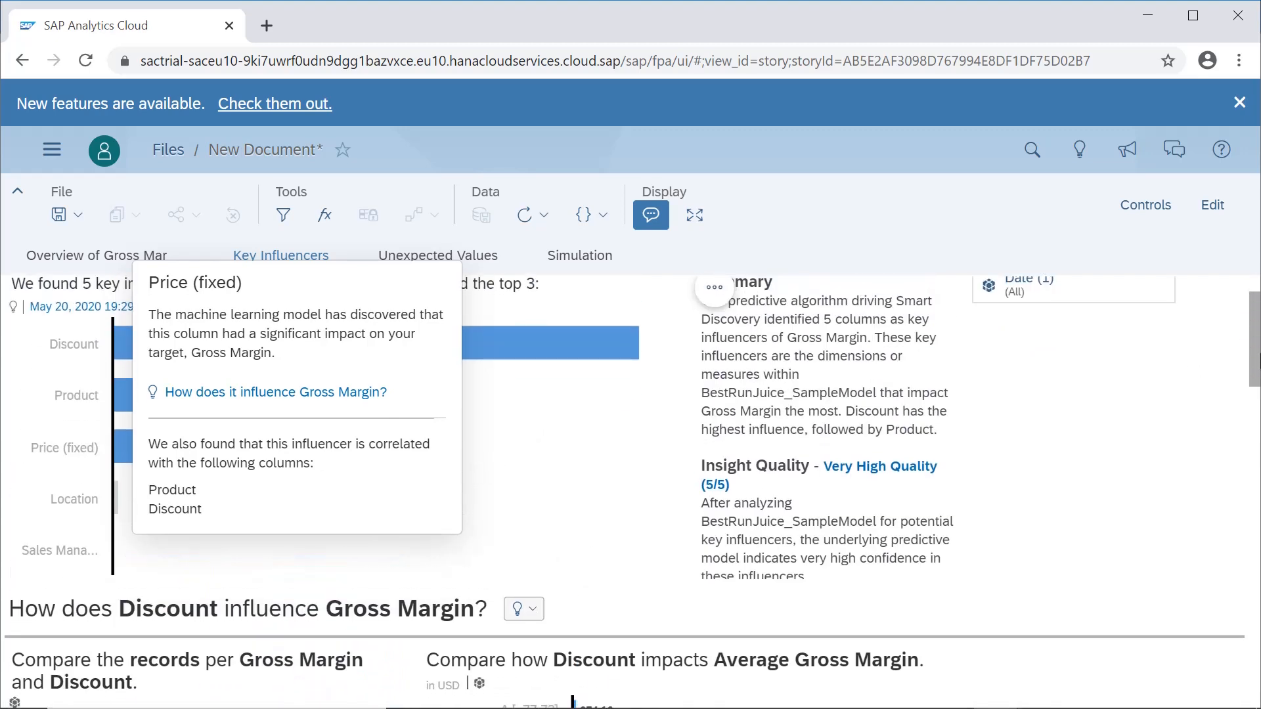
{"action": "left_click_drag", "start_coordinate": [1259, 354], "coordinate": [1260, 392]}
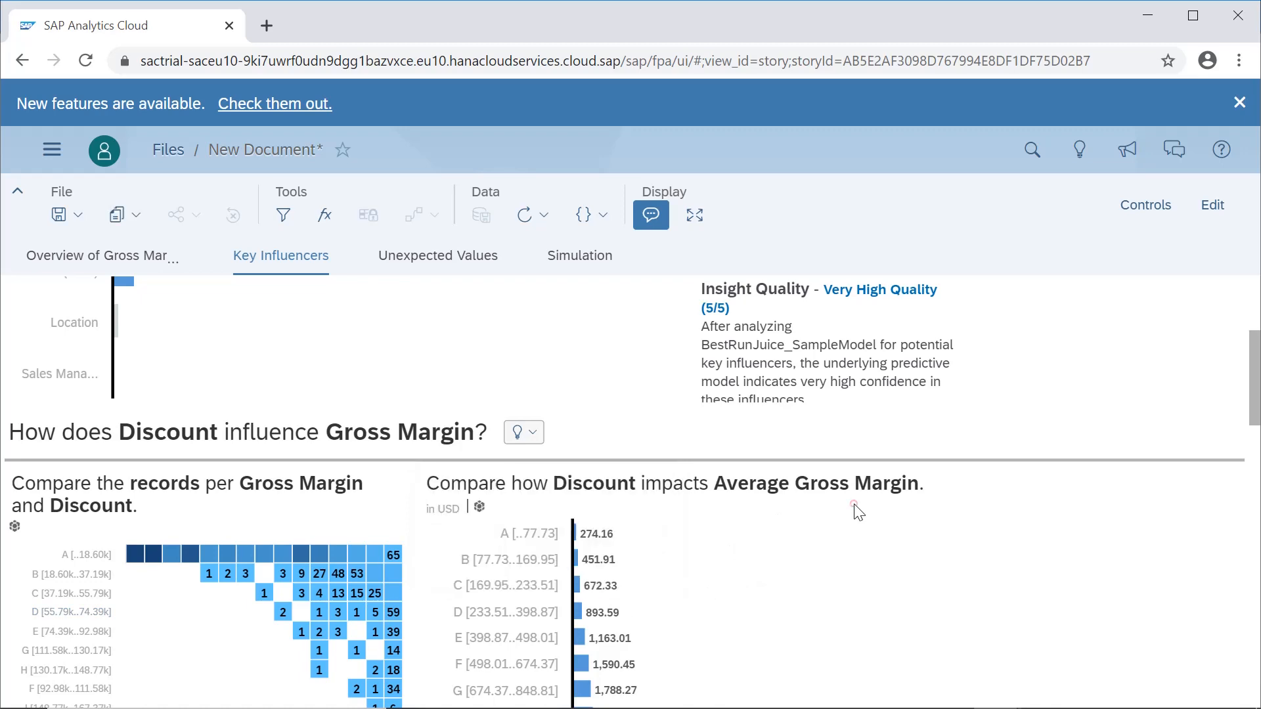
{"action": "left_click_drag", "start_coordinate": [1245, 403], "coordinate": [1255, 442]}
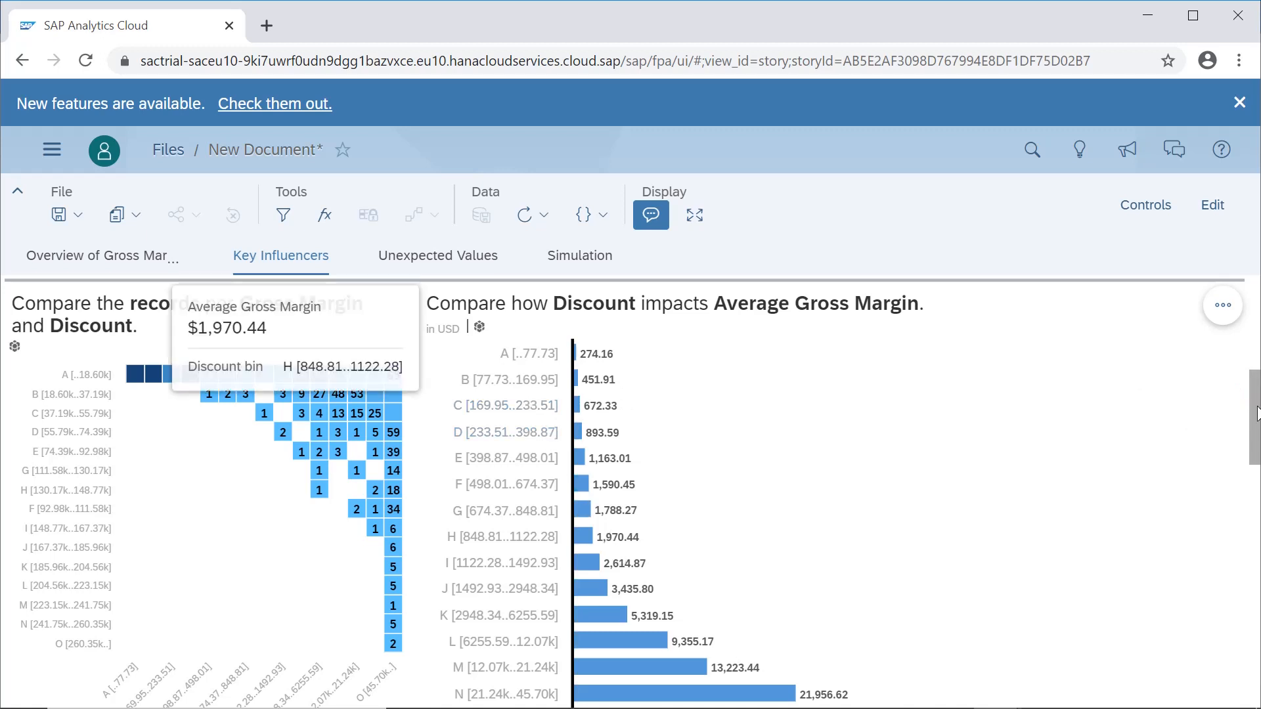
Review the remaining Discount bins and examine the charts showing how Product influences the average Gross Margin and record distribution
{"action": "left_click_drag", "start_coordinate": [1256, 414], "coordinate": [1257, 447]}
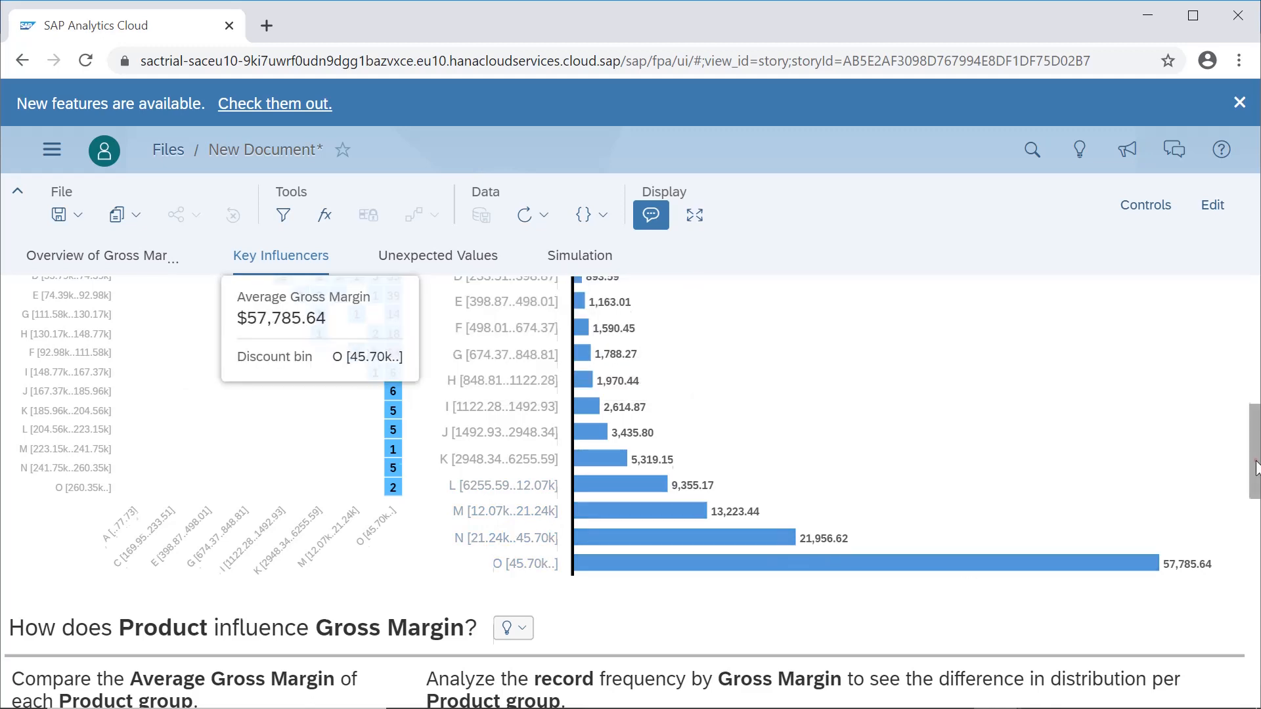
{"action": "scroll", "coordinate": [1255, 465], "scroll_direction": "up", "scroll_amount": 2}
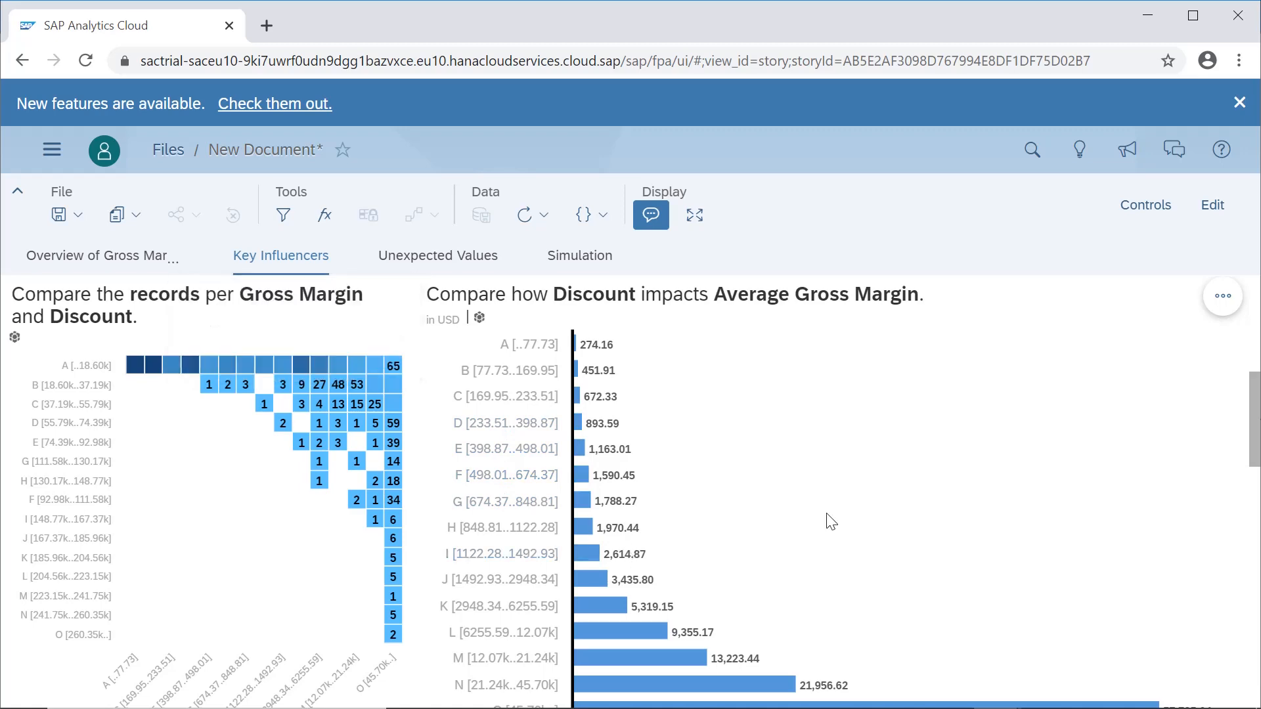
{"action": "left_click_drag", "start_coordinate": [1257, 428], "coordinate": [1259, 532]}
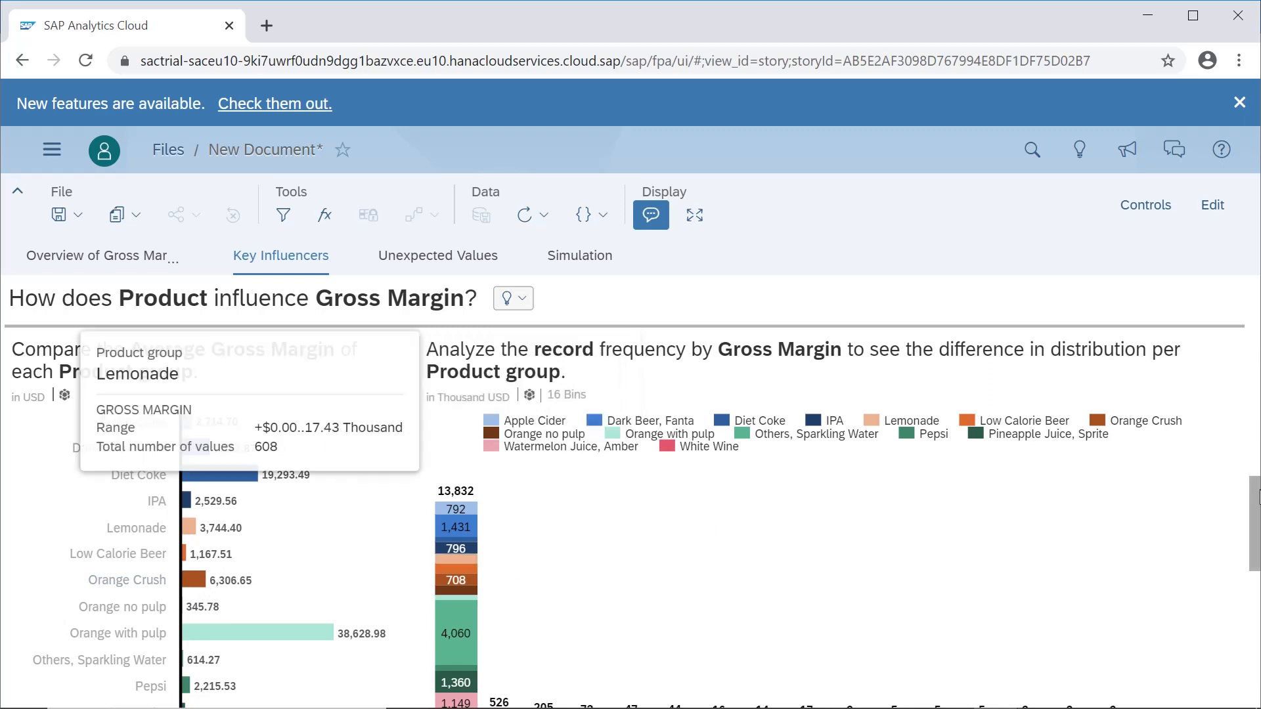
{"action": "left_click_drag", "start_coordinate": [1254, 502], "coordinate": [1255, 539]}
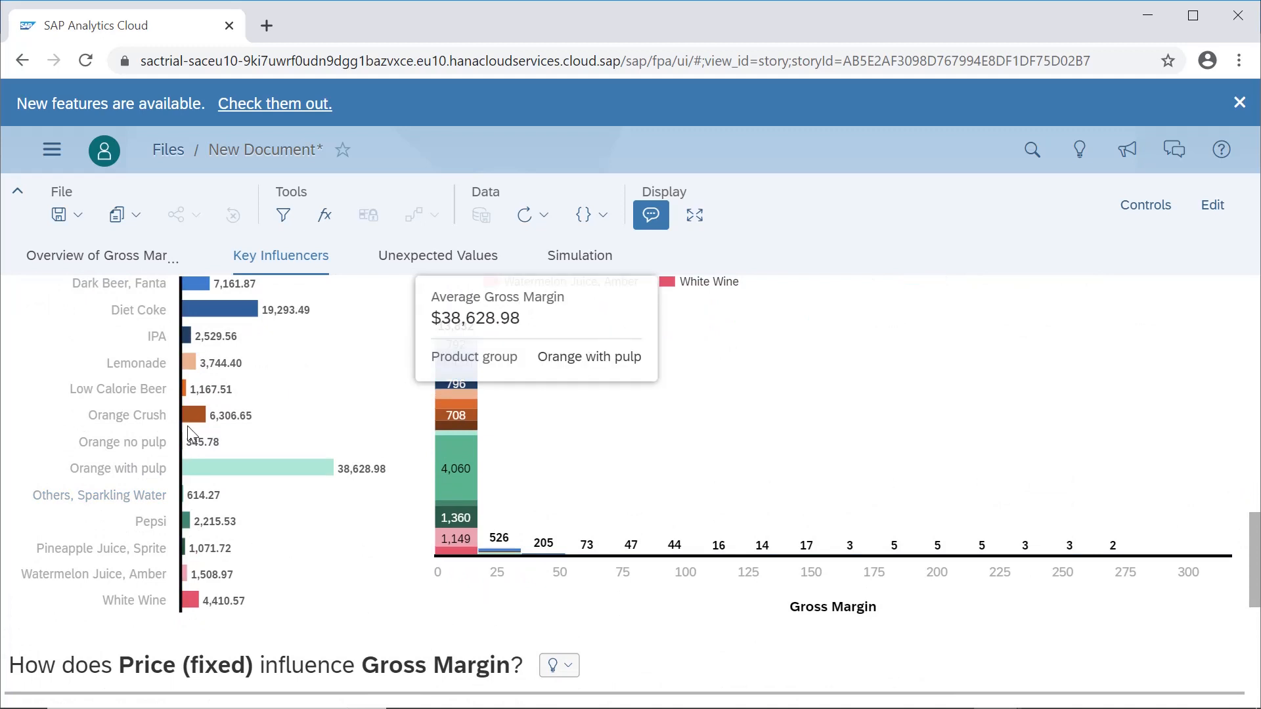
{"action": "mouse_move", "coordinate": [190, 426]}
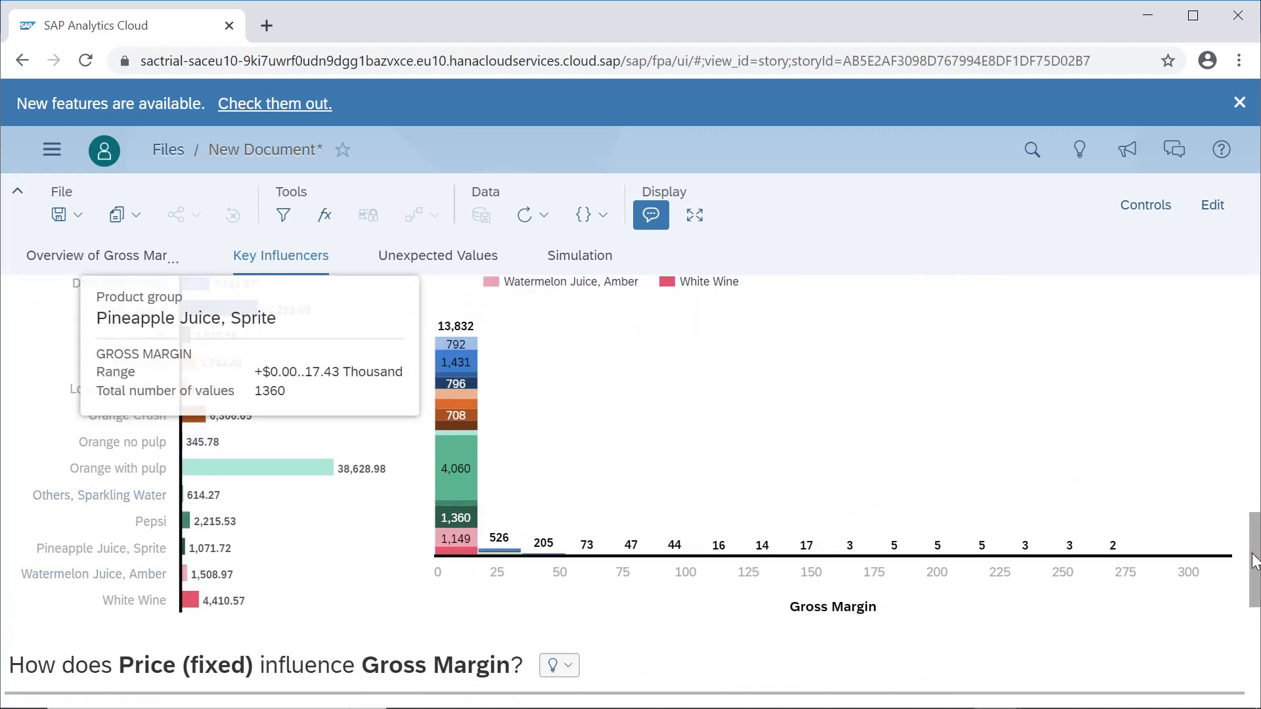
{"action": "left_click_drag", "start_coordinate": [1254, 561], "coordinate": [1255, 525]}
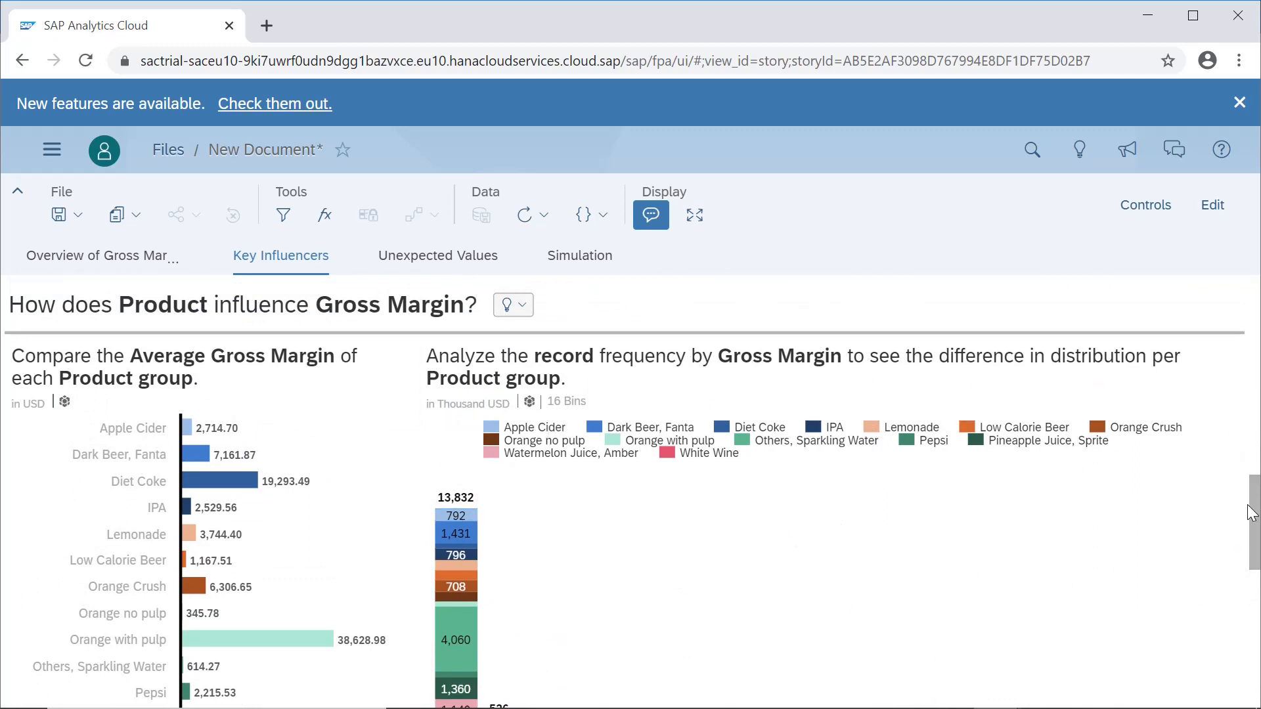
Switch the story to edit mode and remove the chart comparing how Price (fixed) impacts Average Gross Margin
{"action": "left_click_drag", "start_coordinate": [1255, 502], "coordinate": [1257, 614]}
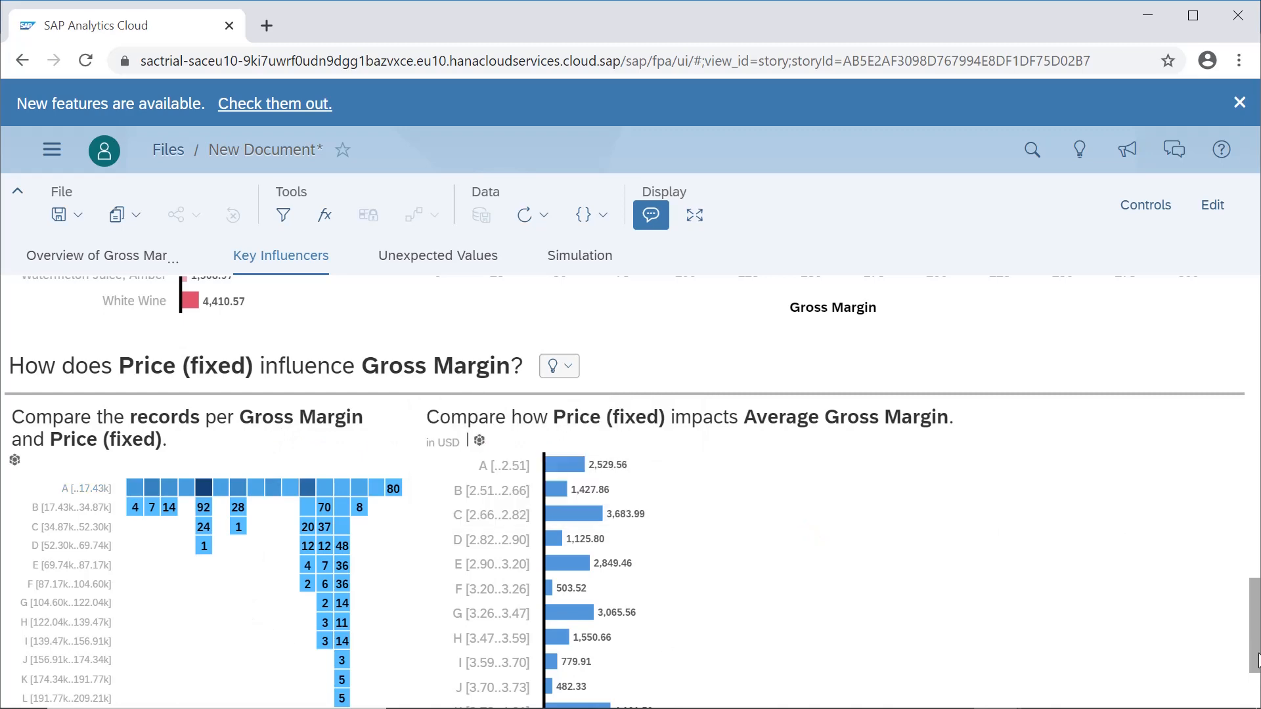
{"action": "mouse_move", "coordinate": [1254, 627]}
{"action": "left_mouse_down"}
{"action": "mouse_move", "coordinate": [1250, 663]}
{"action": "mouse_move", "coordinate": [1251, 624]}
{"action": "left_mouse_up"}
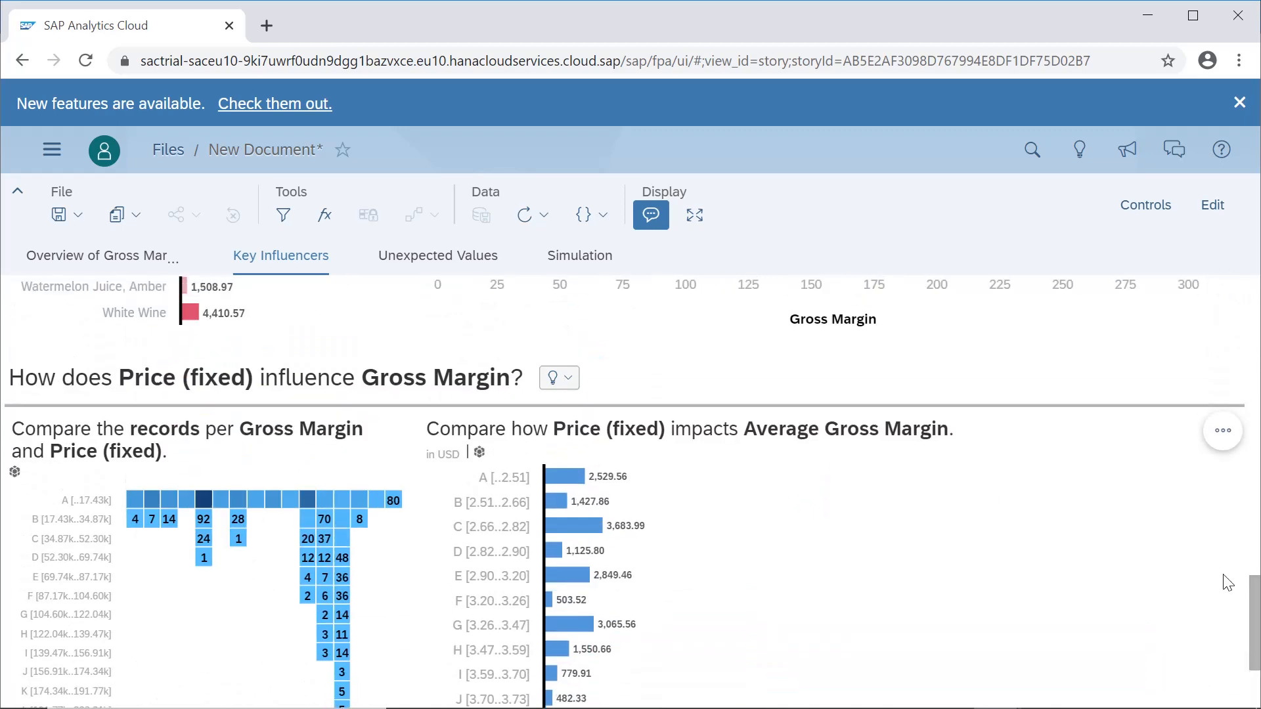
{"action": "left_click", "coordinate": [1220, 449]}
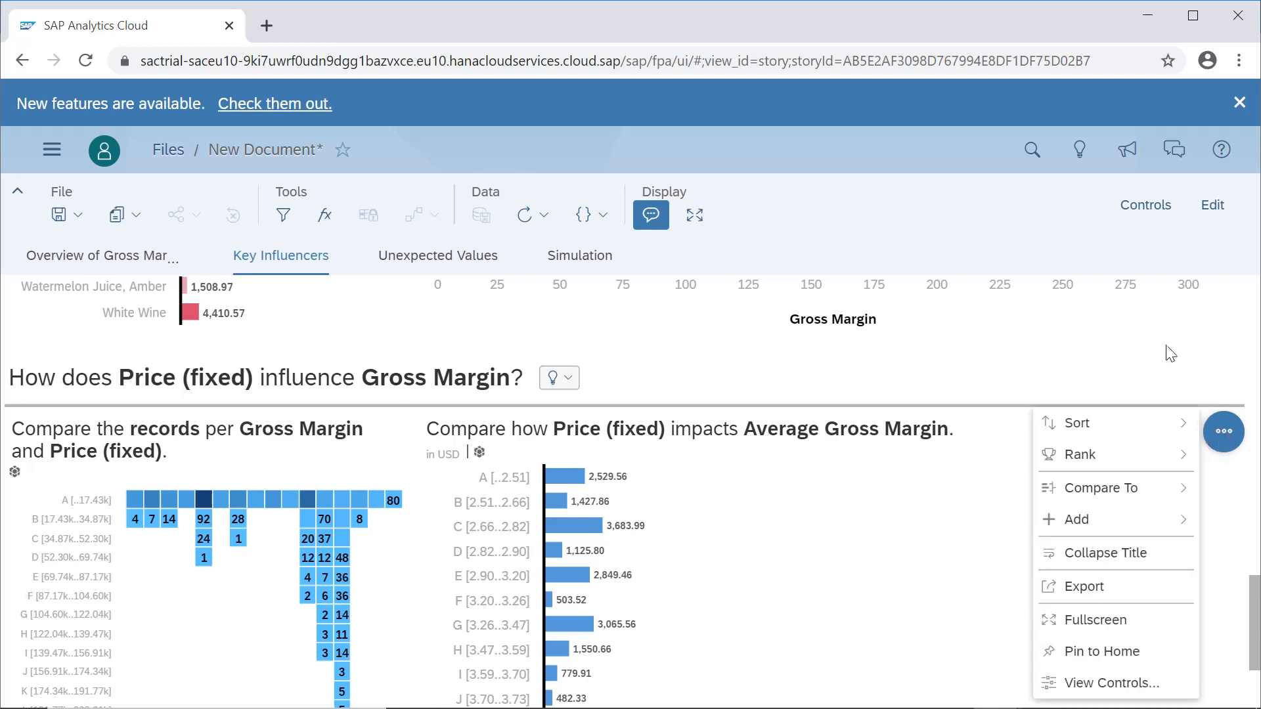
{"action": "left_click", "coordinate": [1215, 213]}
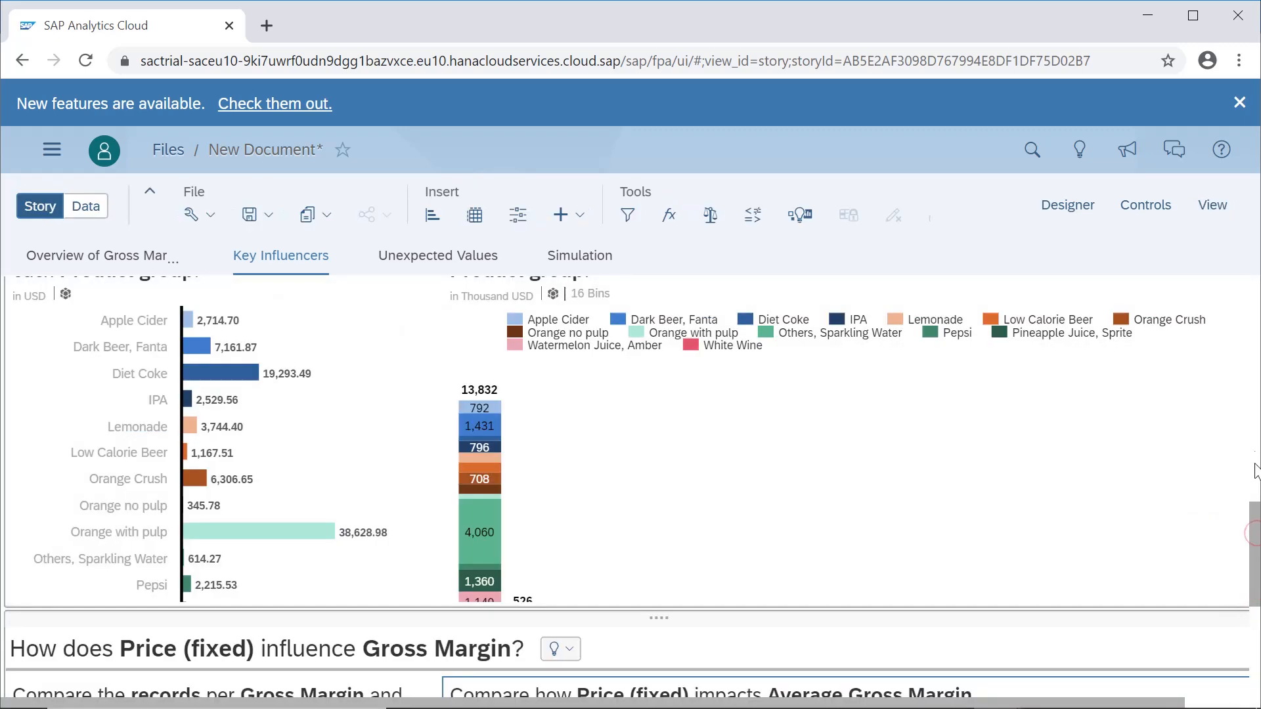
{"action": "scroll", "coordinate": [1258, 545], "scroll_direction": "up", "scroll_amount": 5}
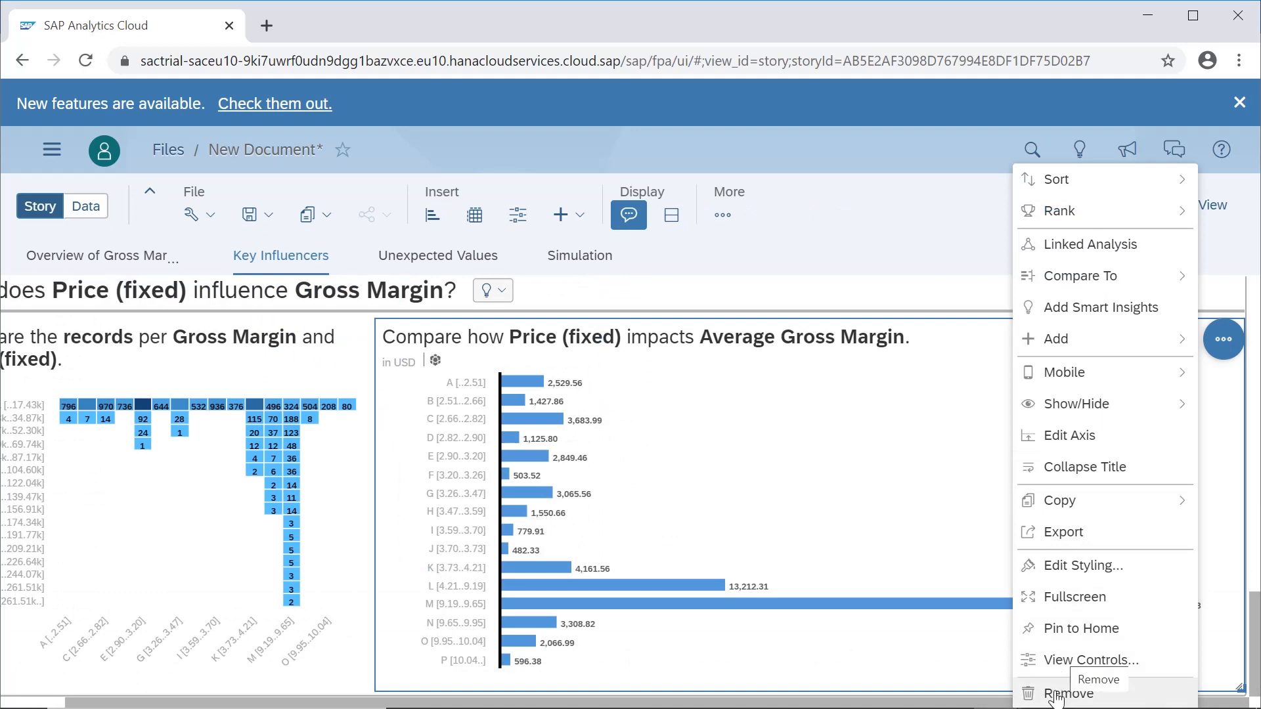
{"action": "left_click", "coordinate": [1056, 694]}
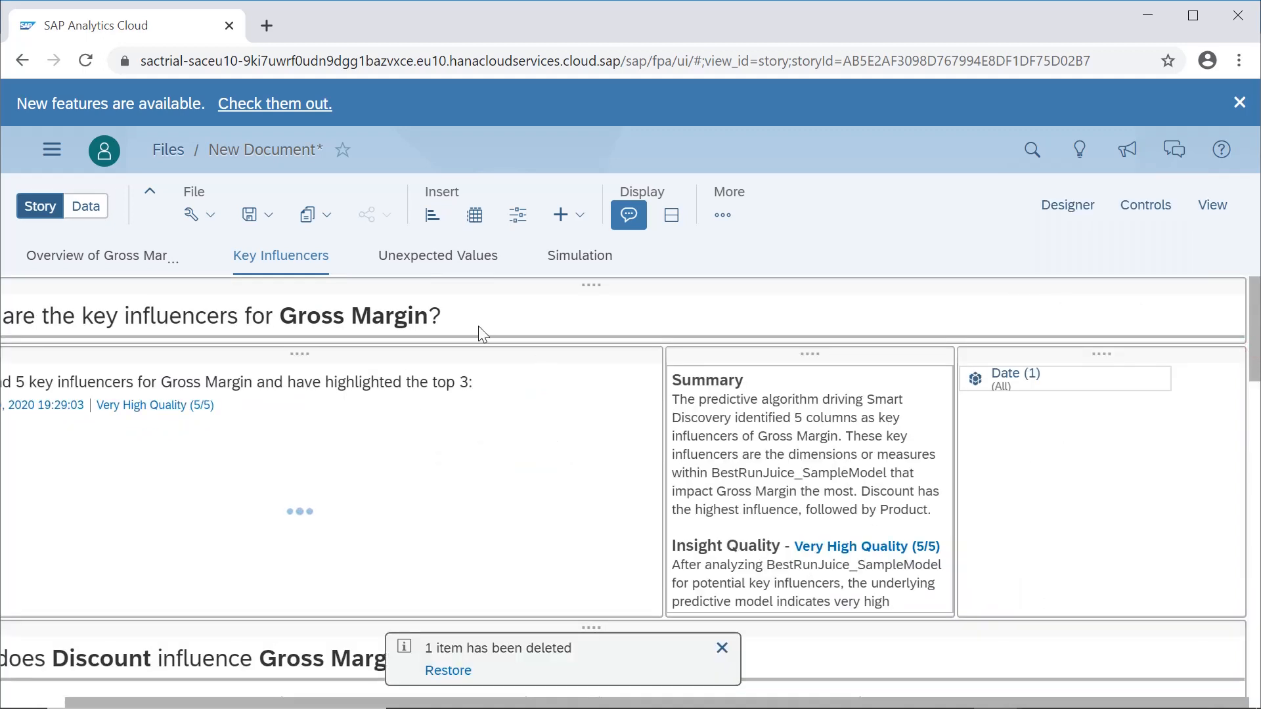
{"action": "scroll", "coordinate": [478, 326], "scroll_direction": "down", "scroll_amount": 4}
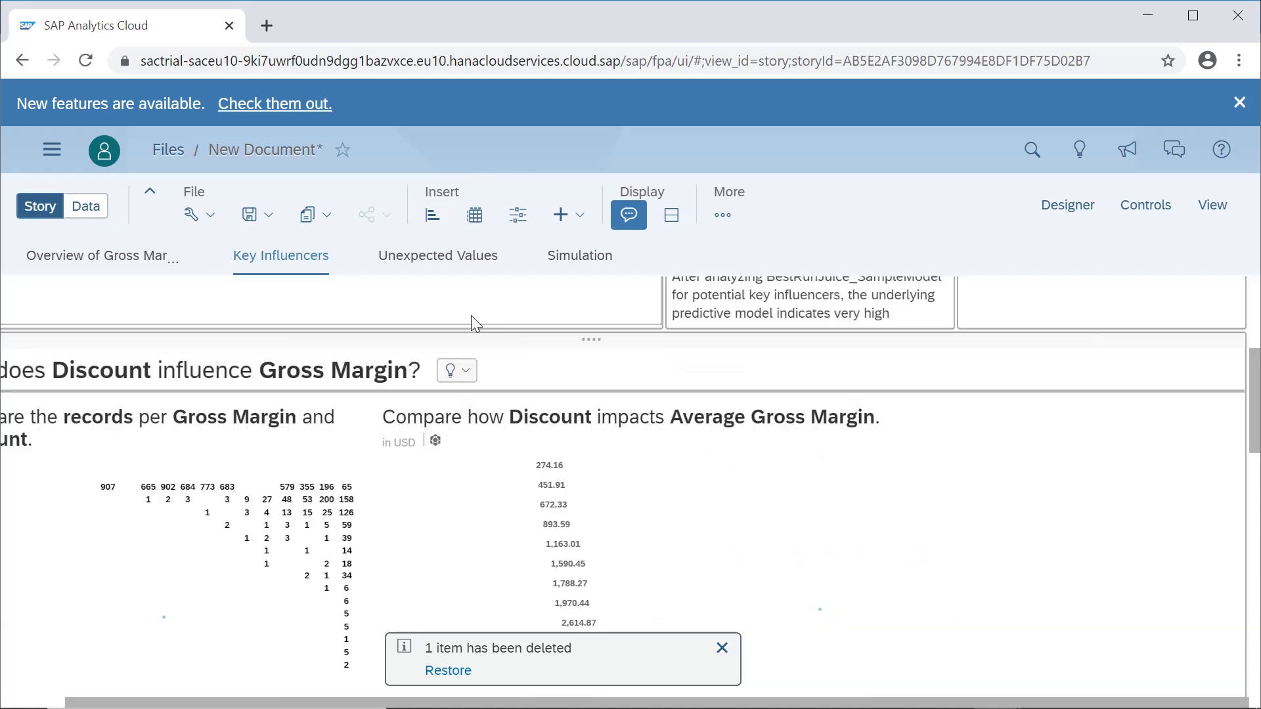
Open the Unexpected Values page and review the table of unexpected records and the actual versus expected Gross Margin charts
{"action": "left_click", "coordinate": [461, 263]}
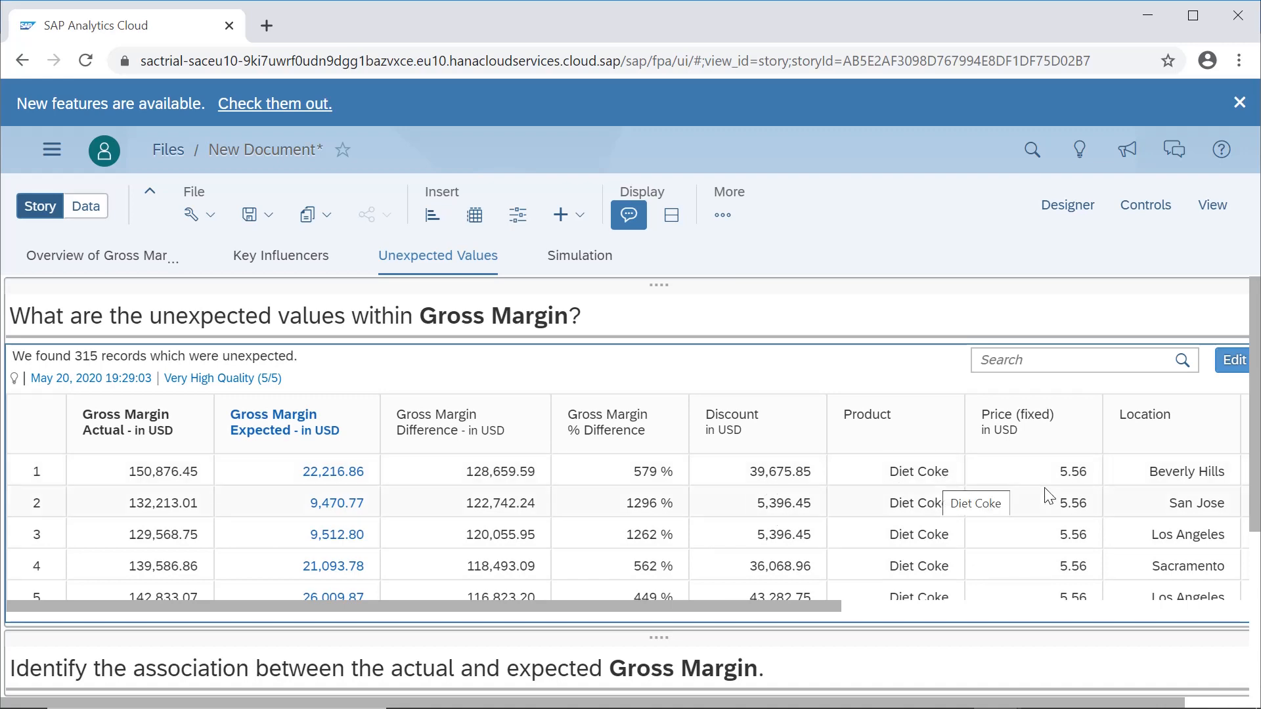
{"action": "left_click_drag", "start_coordinate": [801, 601], "coordinate": [676, 594]}
{"action": "left_click_drag", "start_coordinate": [1252, 473], "coordinate": [1253, 644]}
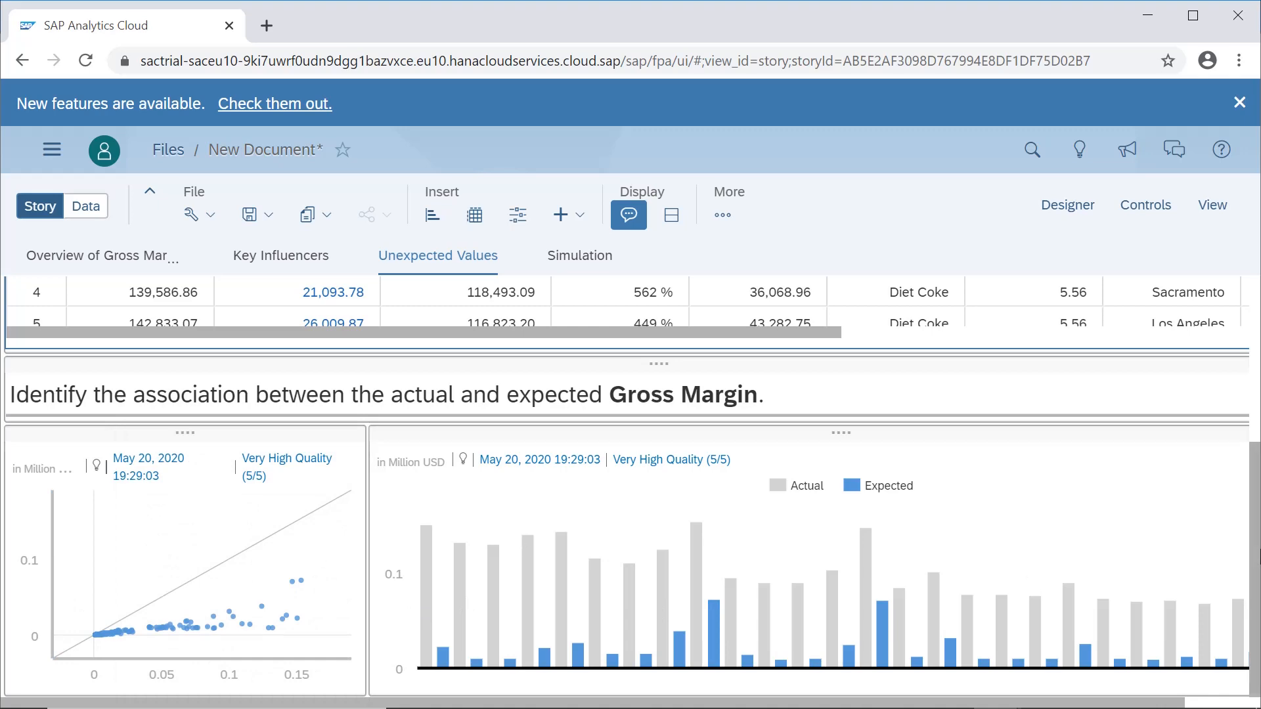
{"action": "left_click_drag", "start_coordinate": [1255, 570], "coordinate": [1234, 377]}
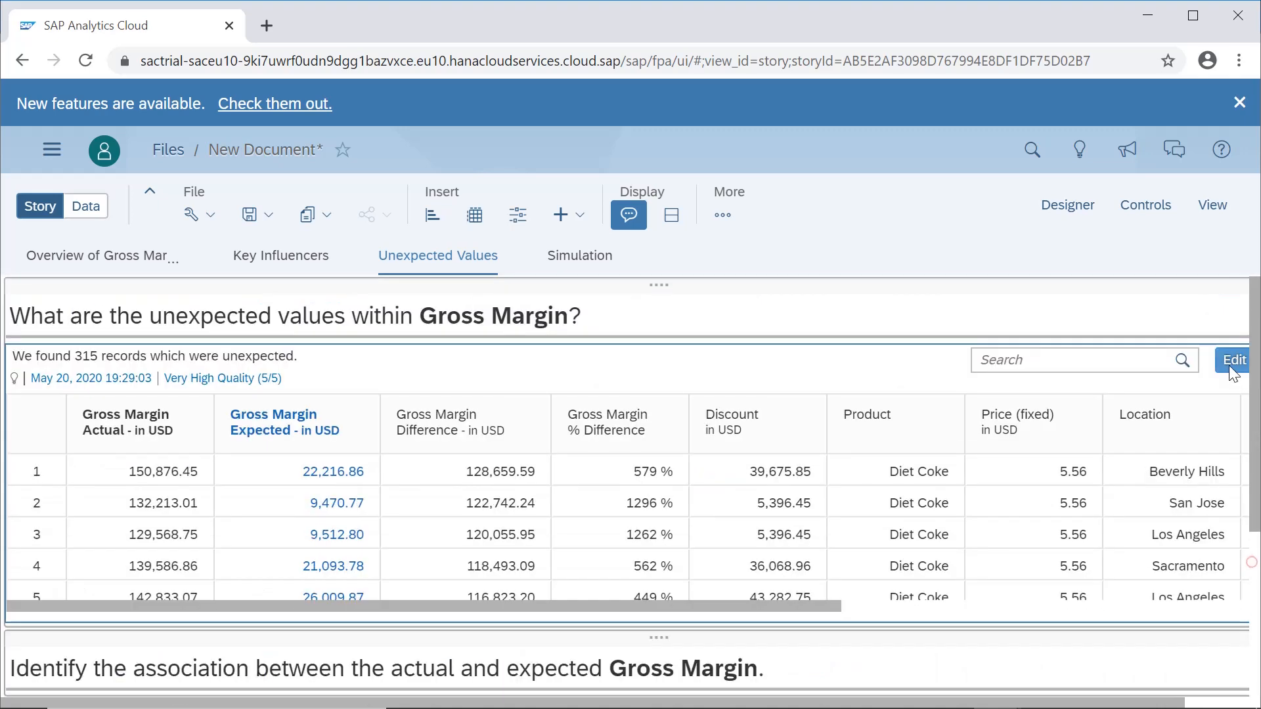
Open the Simulation page and enlarge the Expected Gross Margin tile in height
{"action": "left_click", "coordinate": [572, 266]}
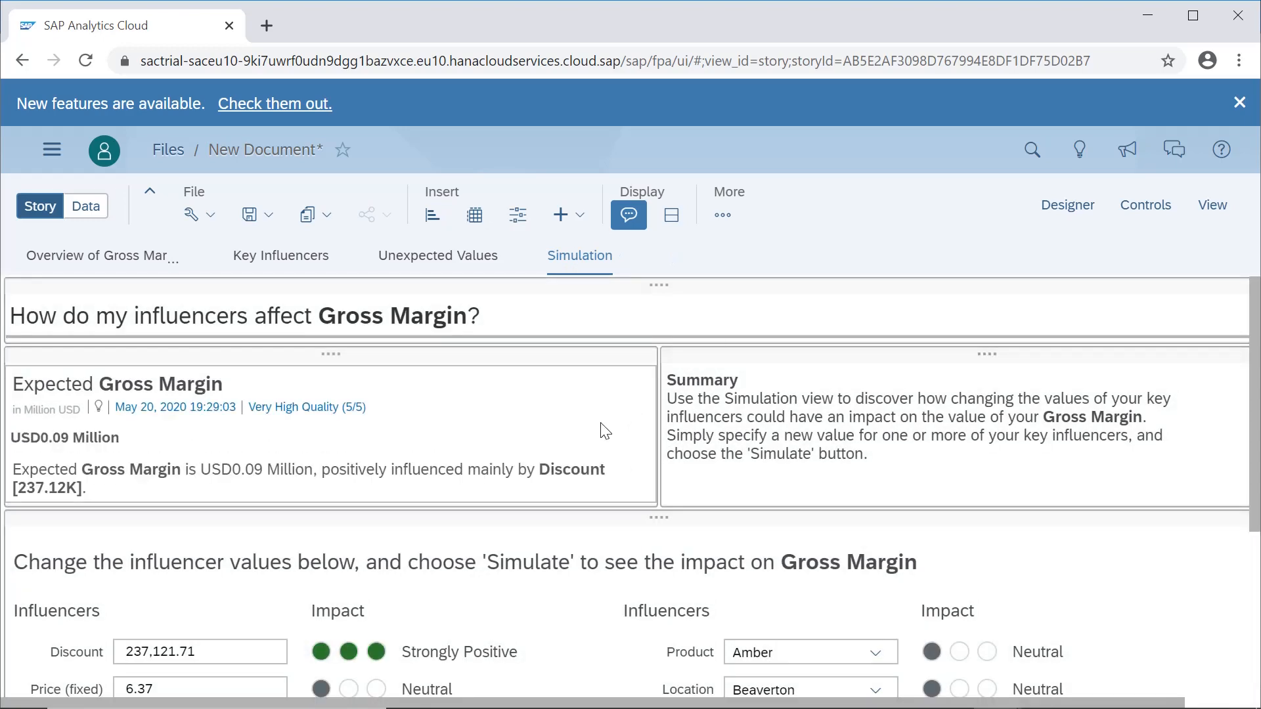
{"action": "left_click_drag", "start_coordinate": [1257, 420], "coordinate": [1258, 546]}
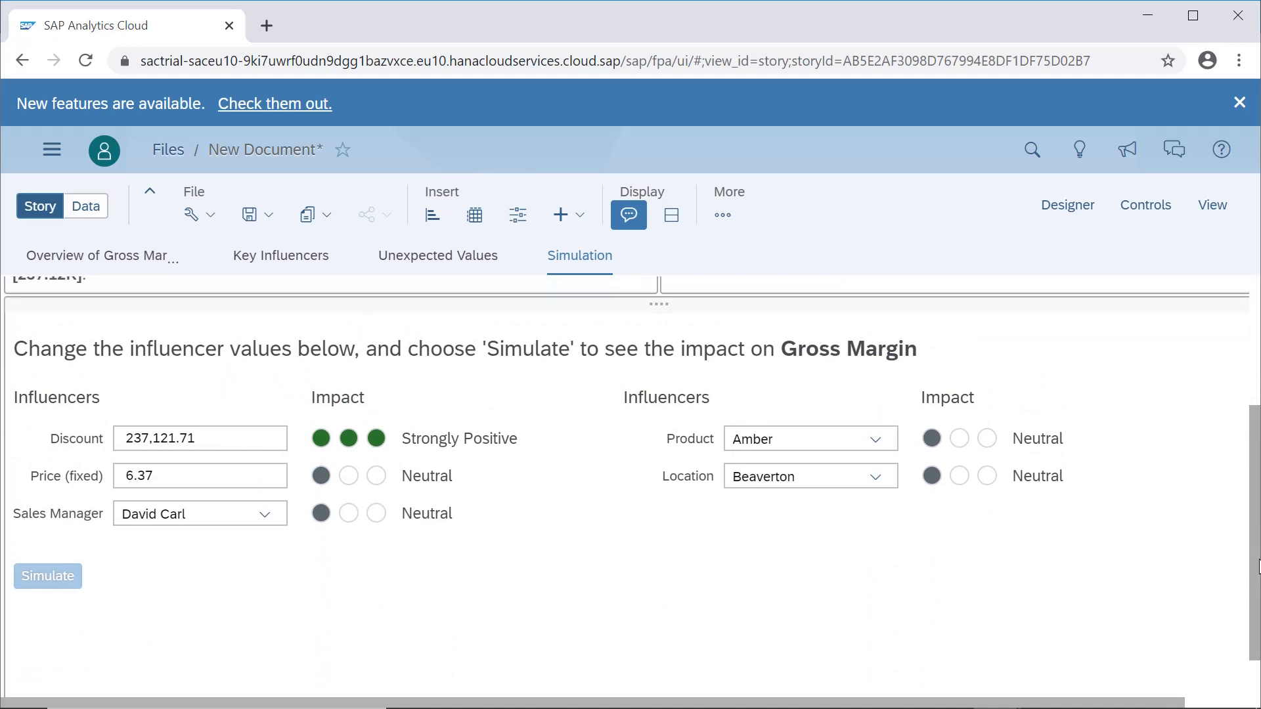
{"action": "left_click_drag", "start_coordinate": [1257, 566], "coordinate": [1256, 405]}
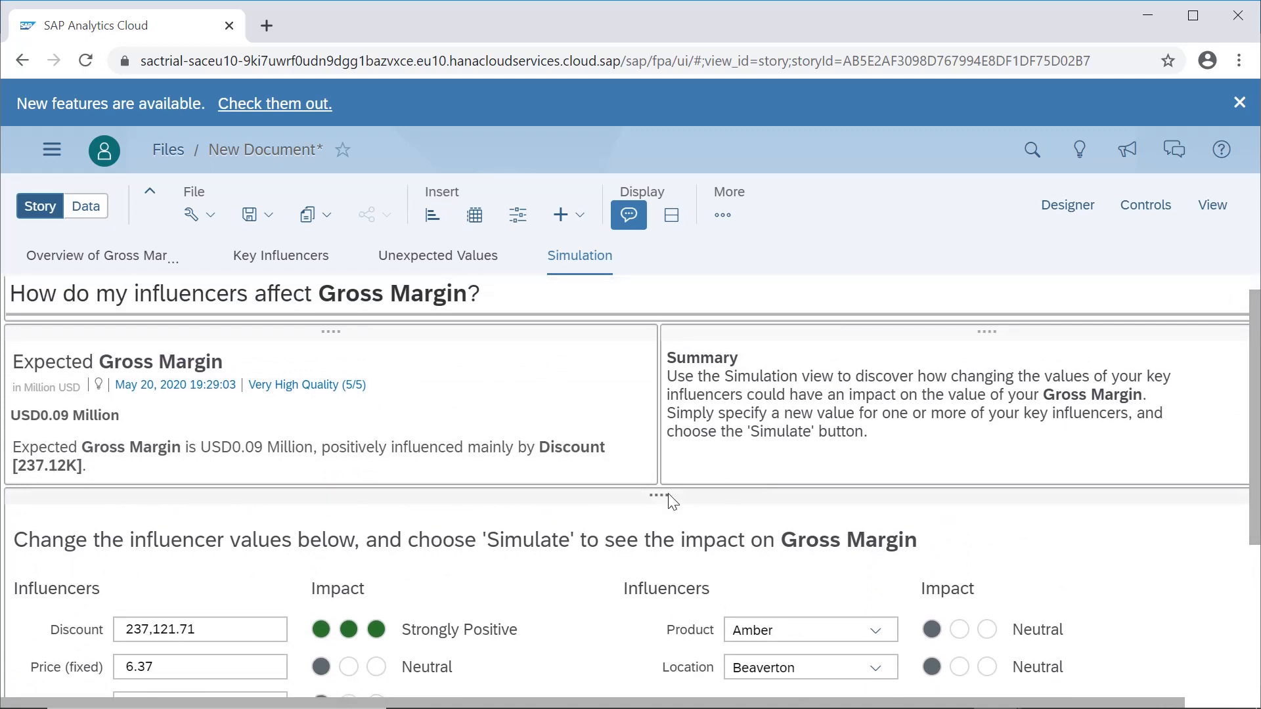
{"action": "left_click", "coordinate": [650, 502]}
{"action": "left_click_drag", "start_coordinate": [650, 506], "coordinate": [654, 563]}
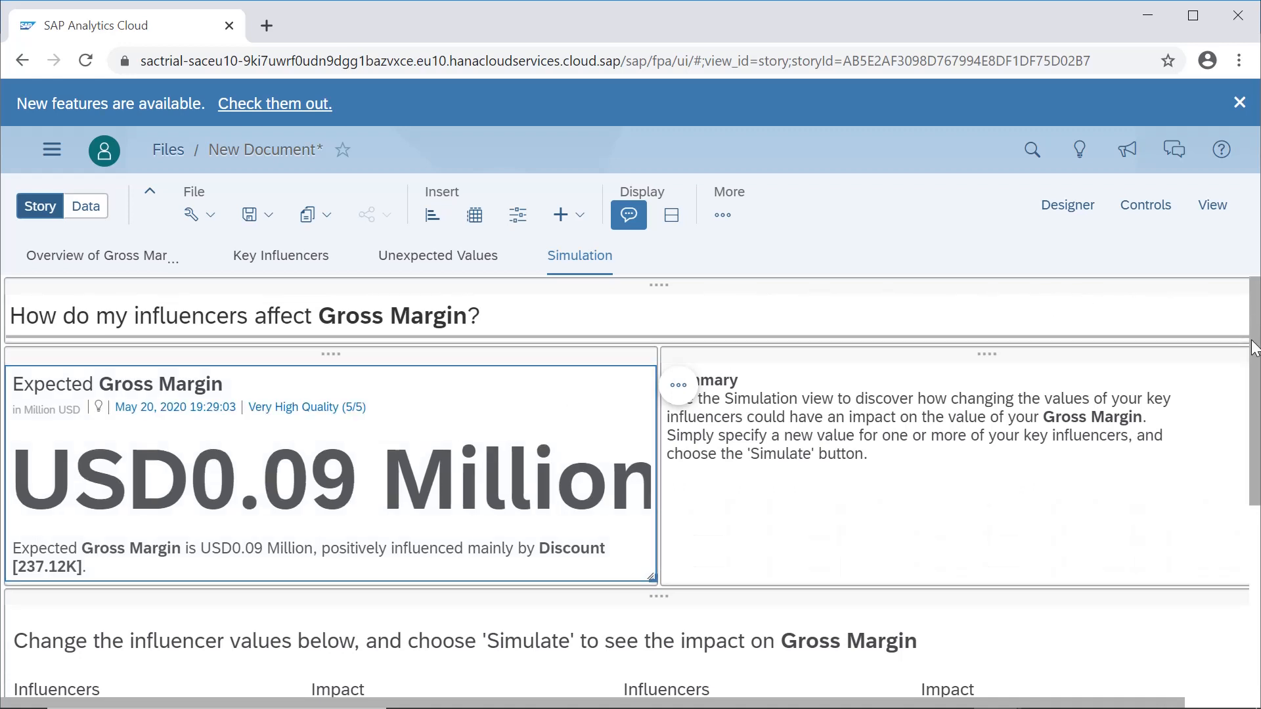
Set the Discount influencer to 437,121.71 and simulate its impact on Gross Margin
{"action": "scroll", "coordinate": [1254, 348], "scroll_direction": "down", "scroll_amount": 4}
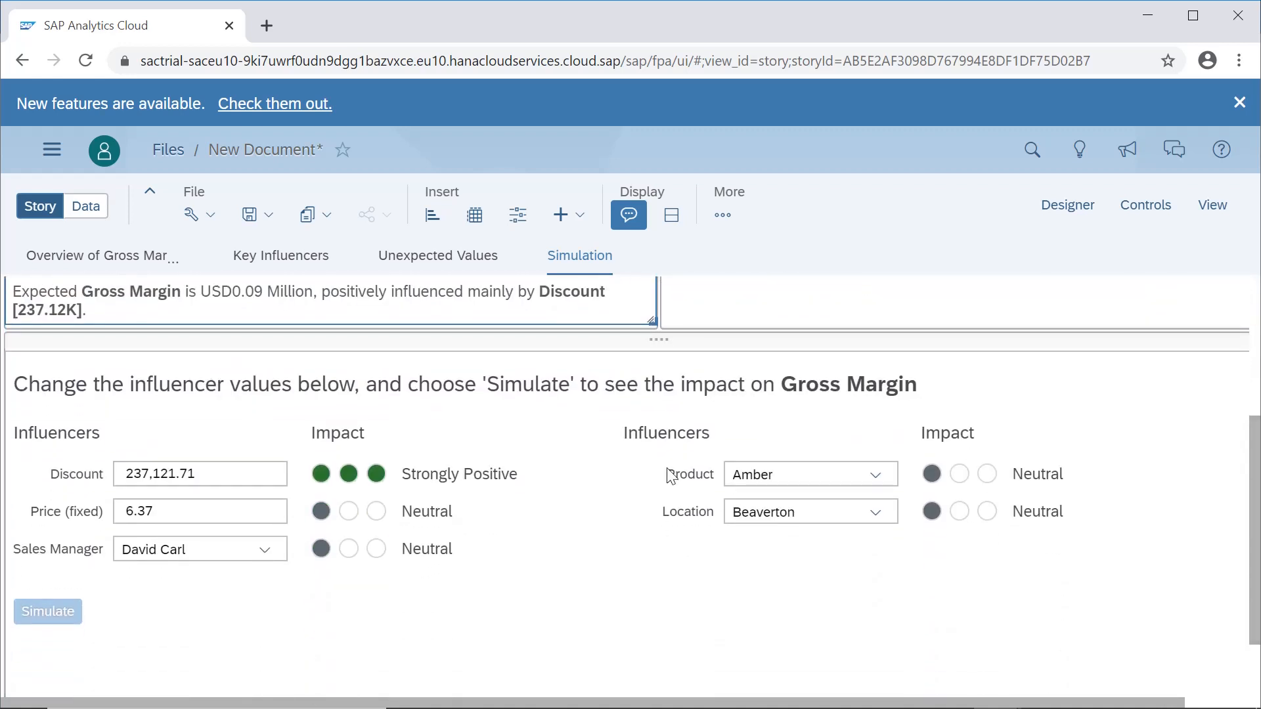
{"action": "left_click", "coordinate": [117, 474]}
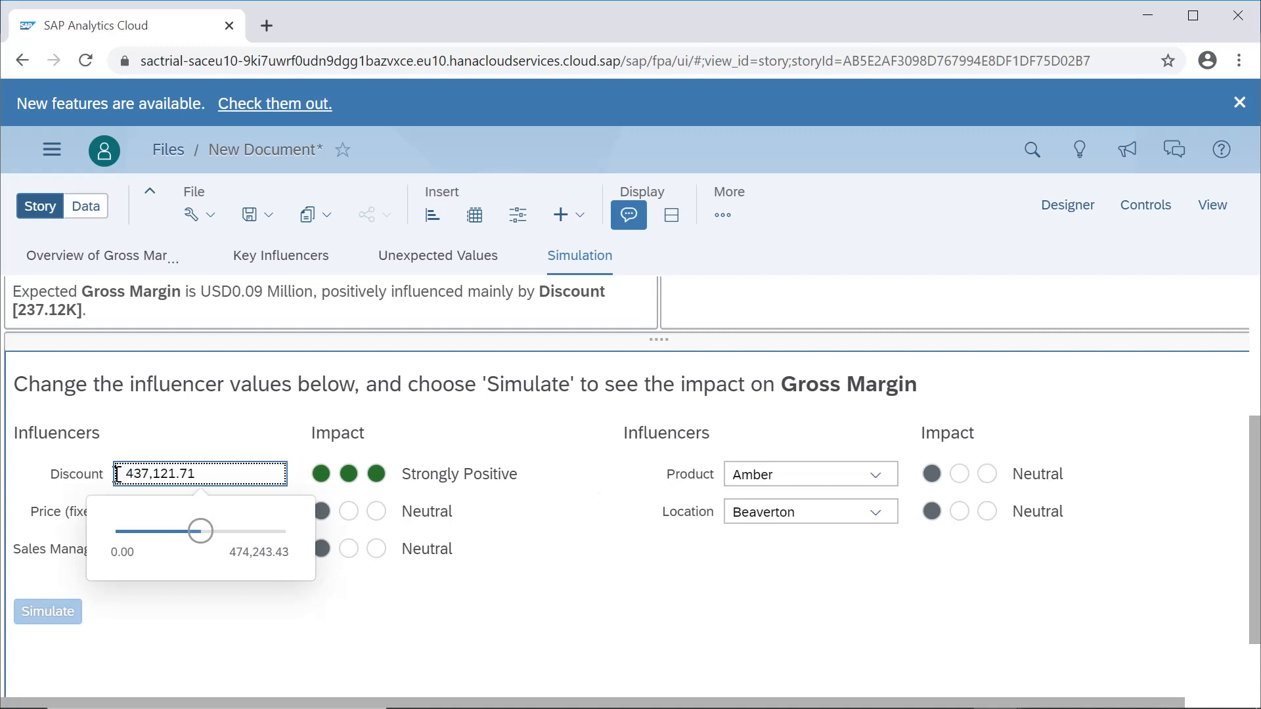
{"action": "key", "text": "Tab"}
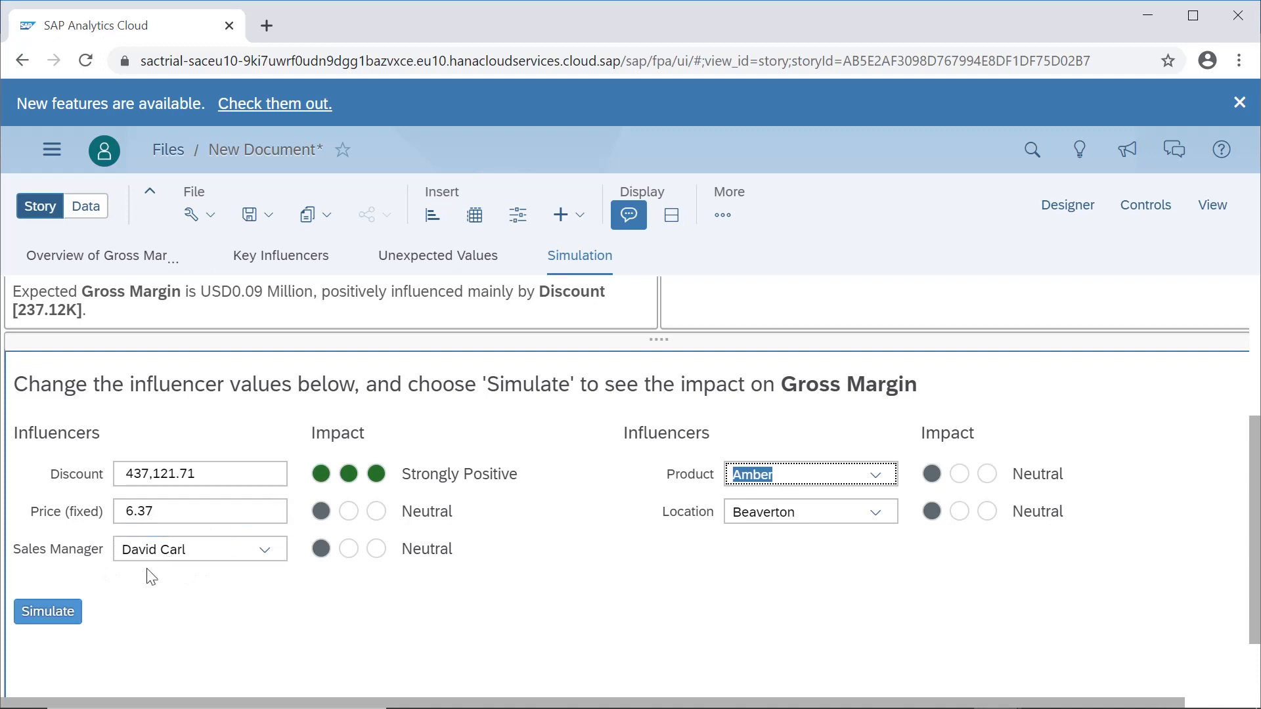
{"action": "left_click", "coordinate": [60, 615]}
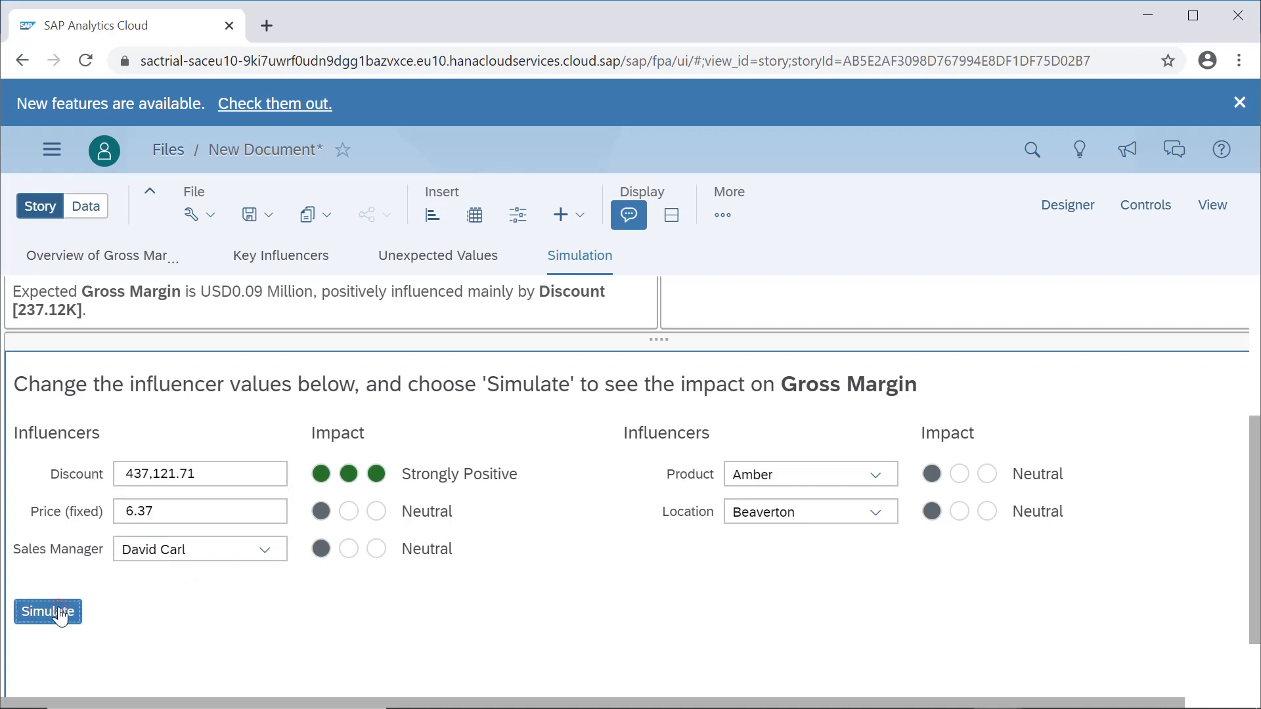
{"action": "left_click", "coordinate": [60, 615]}
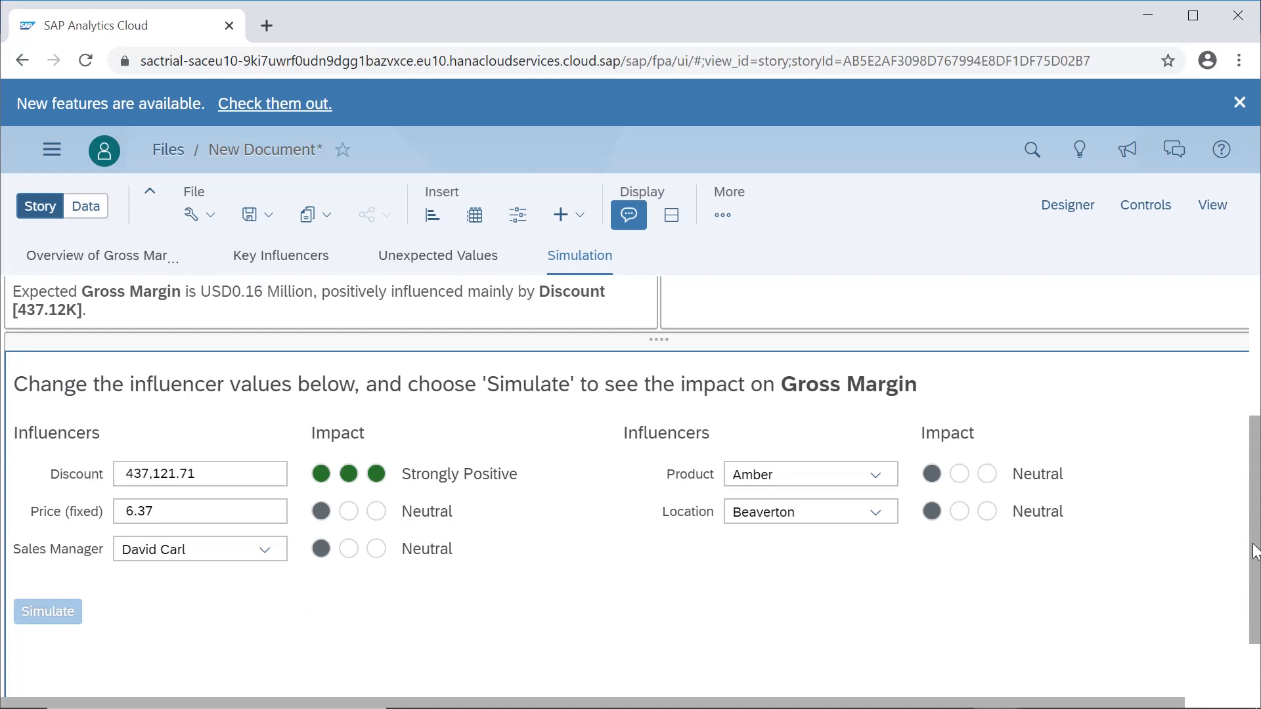
Compare the simulated Expected Gross Margin with the influencer values and their impact ratings
{"action": "scroll", "coordinate": [1254, 552], "scroll_direction": "up", "scroll_amount": 4}
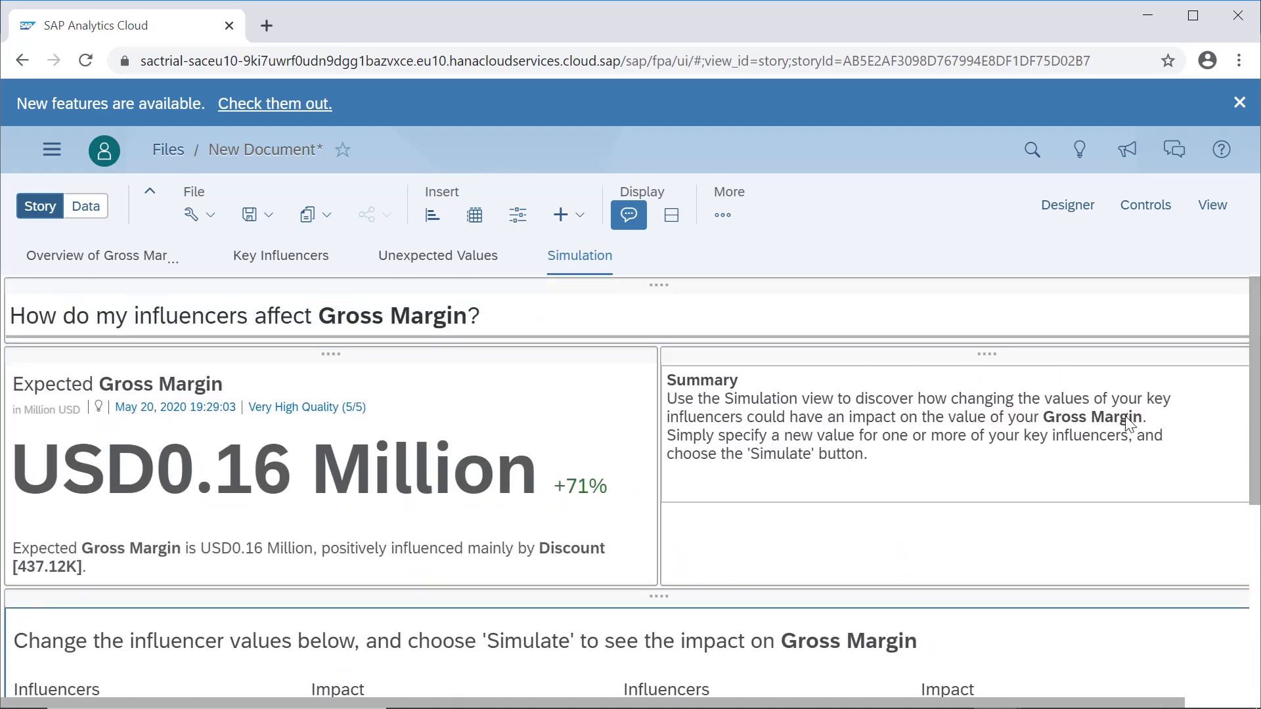
{"action": "scroll", "coordinate": [683, 492], "scroll_direction": "down", "scroll_amount": 1}
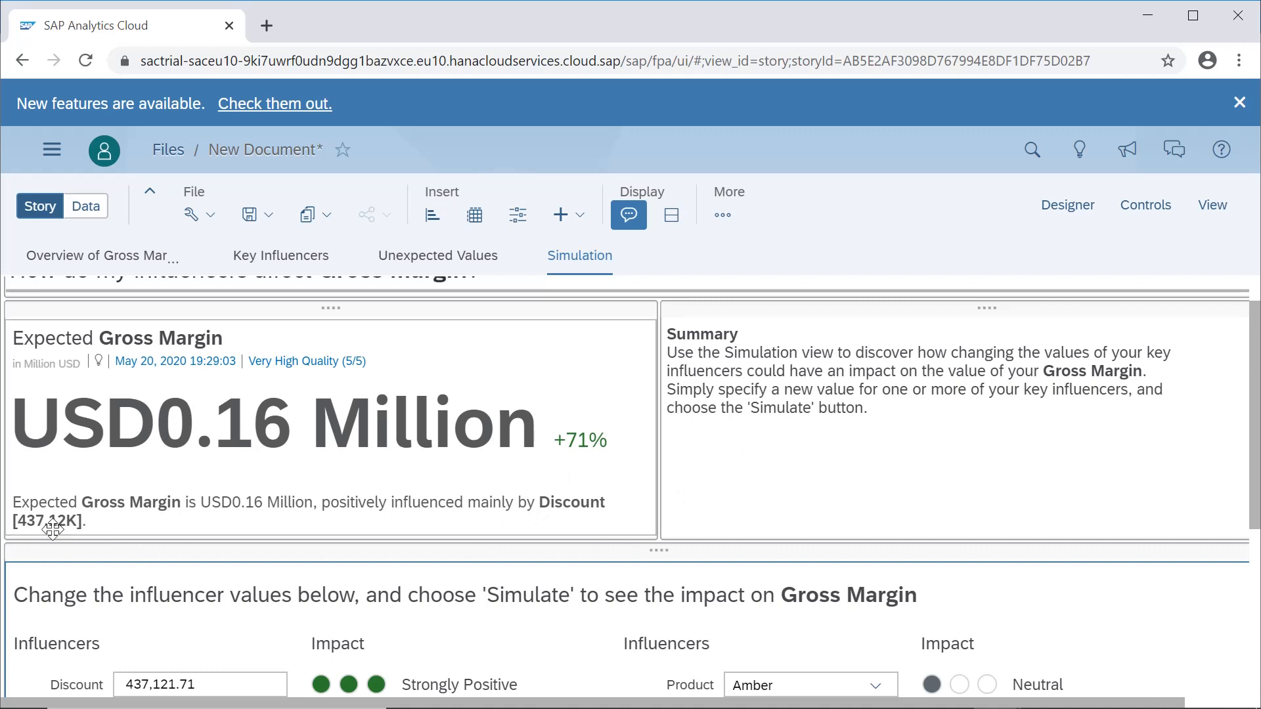
{"action": "scroll", "coordinate": [127, 540], "scroll_direction": "down", "scroll_amount": 5}
{"action": "scroll", "coordinate": [632, 486], "scroll_direction": "up", "scroll_amount": 2}
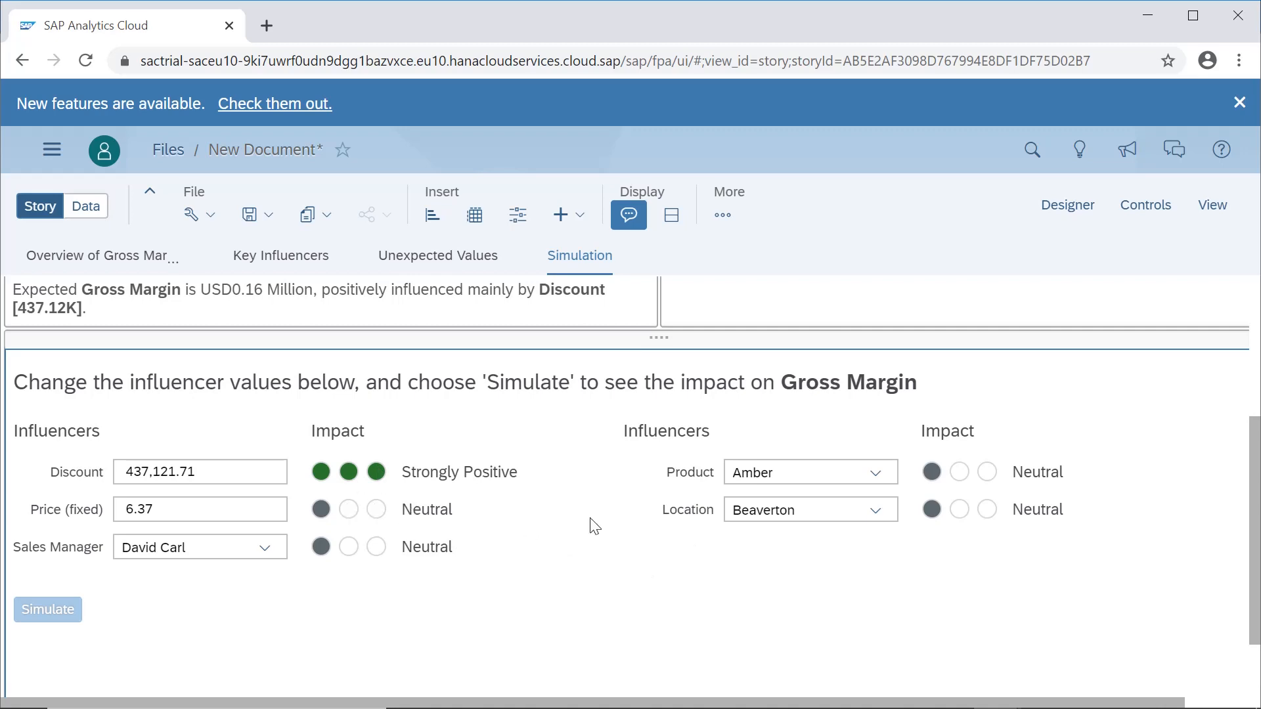
{"action": "scroll", "coordinate": [1252, 549], "scroll_direction": "down", "scroll_amount": 2}
{"action": "left_click_drag", "start_coordinate": [1253, 548], "coordinate": [1250, 353]}
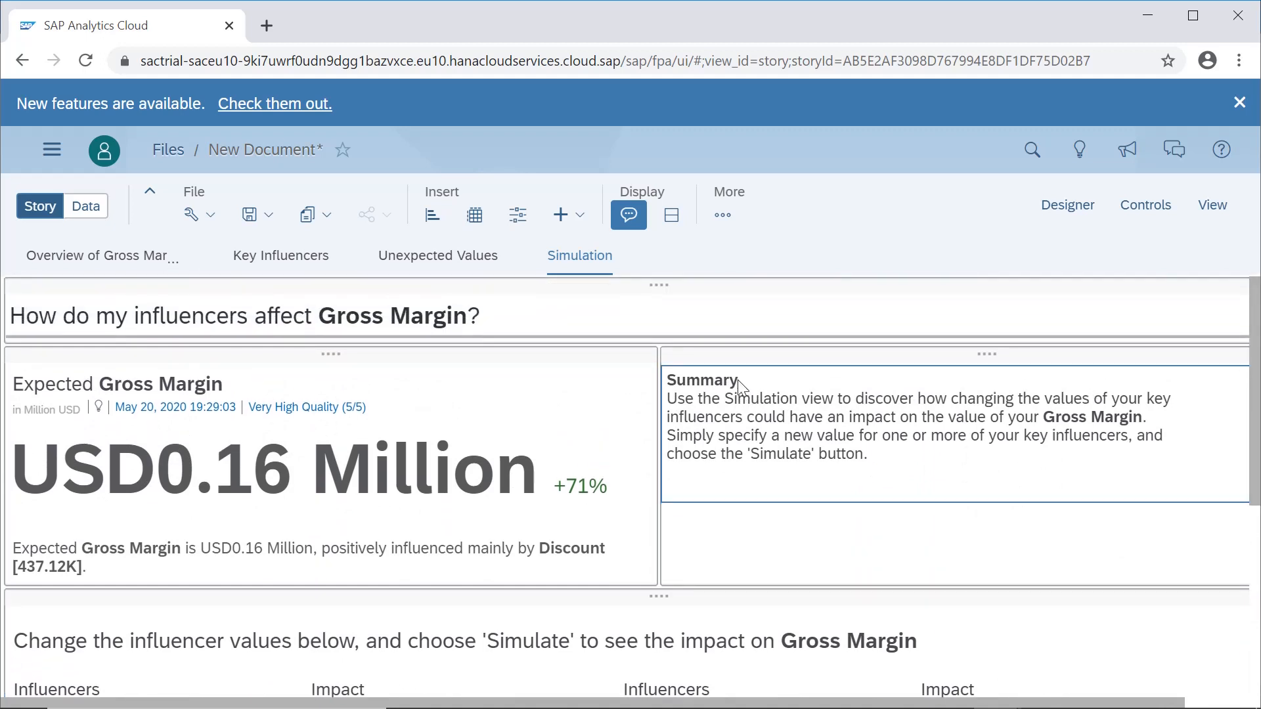
Show the styling and builder options for the Summary text and view the additional objects that can be inserted
{"action": "left_click", "coordinate": [1070, 205]}
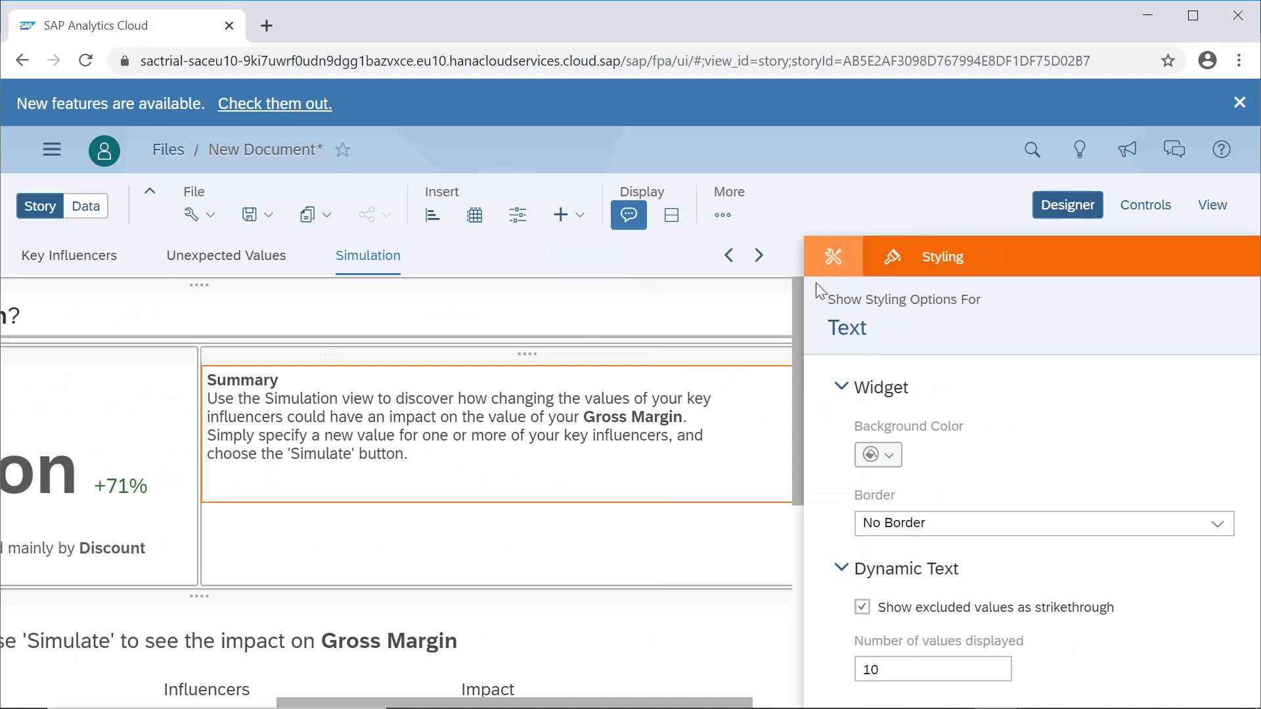
{"action": "left_click", "coordinate": [832, 256]}
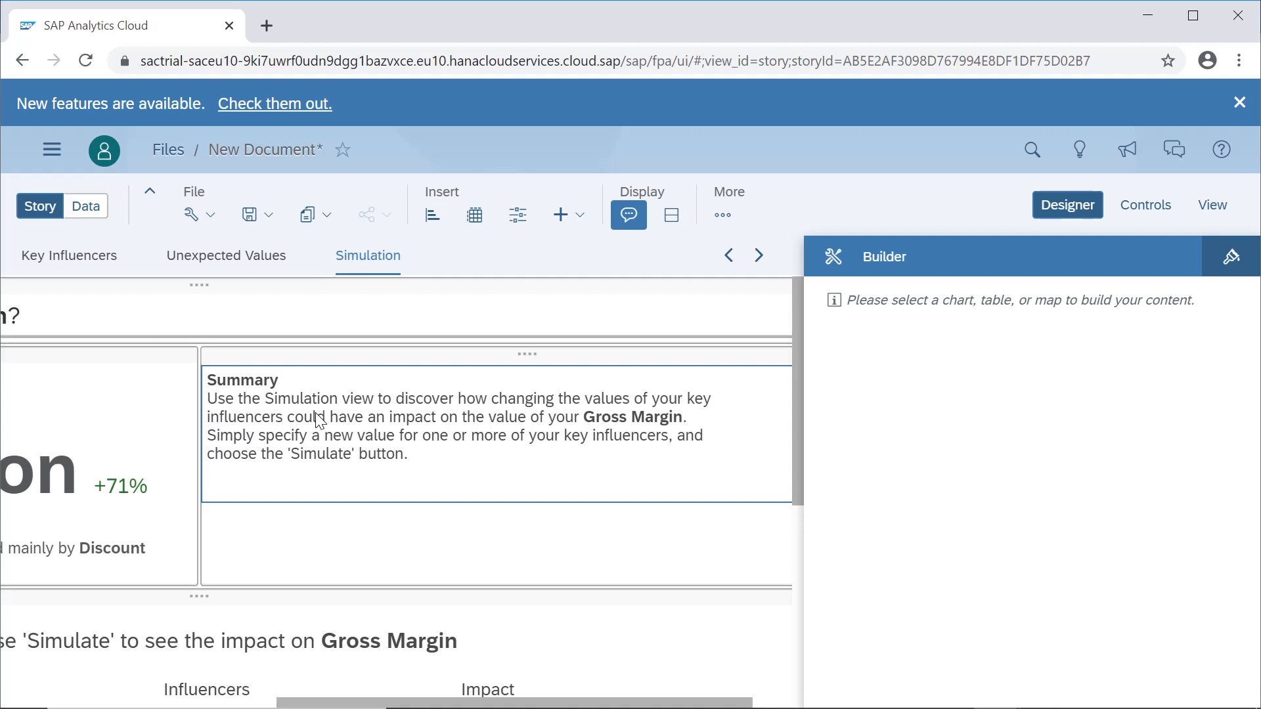
{"action": "left_click", "coordinate": [574, 220]}
{"action": "left_click", "coordinate": [491, 239]}
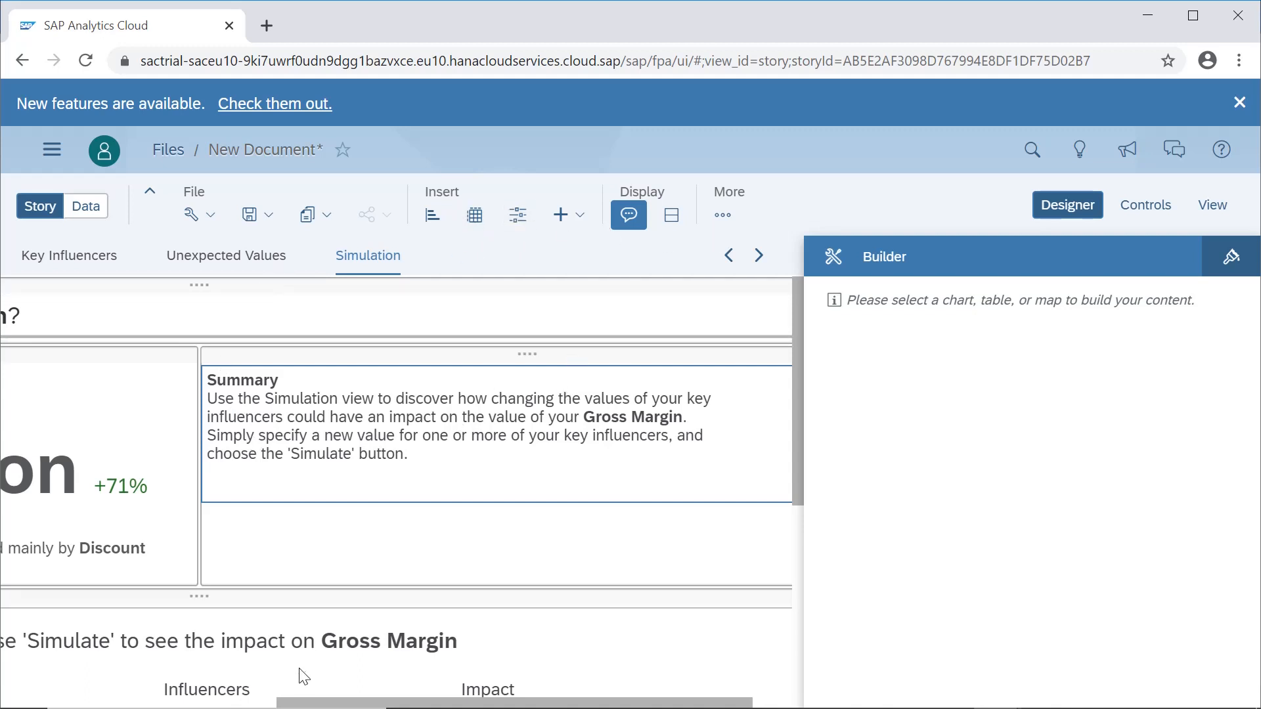
Export the whole story as a PowerPoint (.pptx) file, keeping the default page range and appendix settings
{"action": "scroll", "coordinate": [227, 489], "scroll_direction": "left", "scroll_amount": 5}
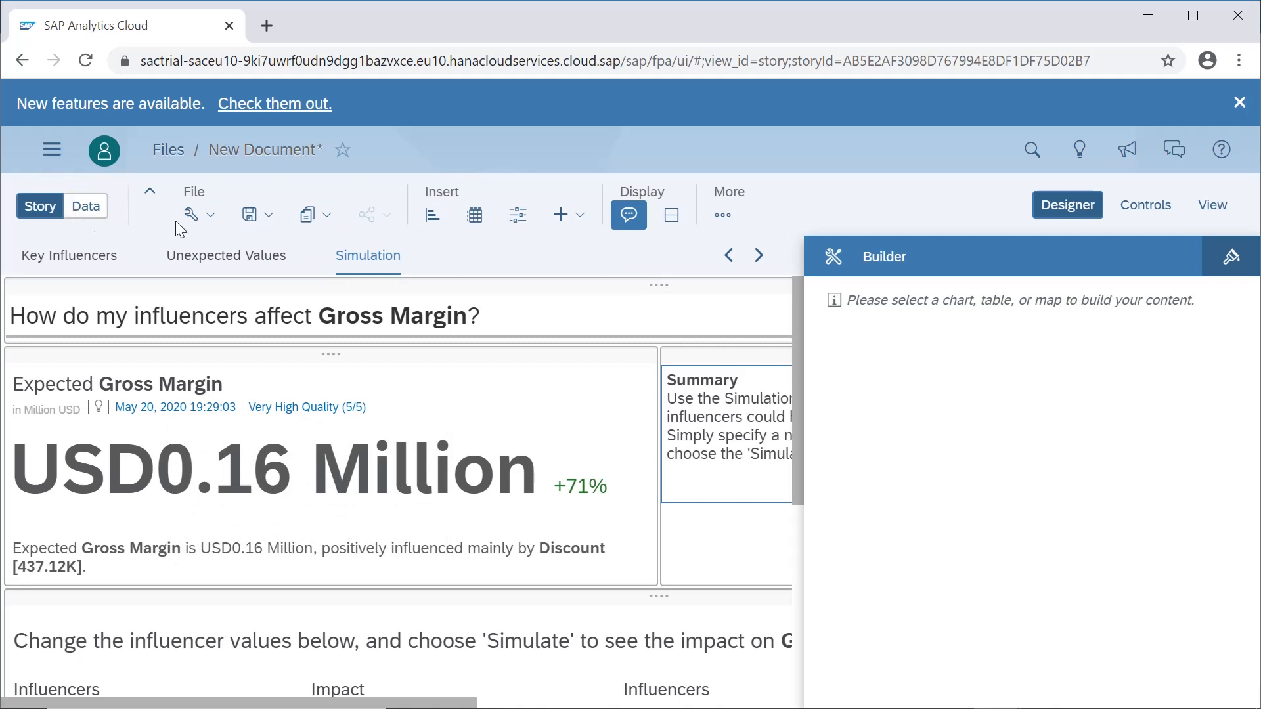
{"action": "left_click", "coordinate": [272, 218]}
{"action": "left_click", "coordinate": [286, 343]}
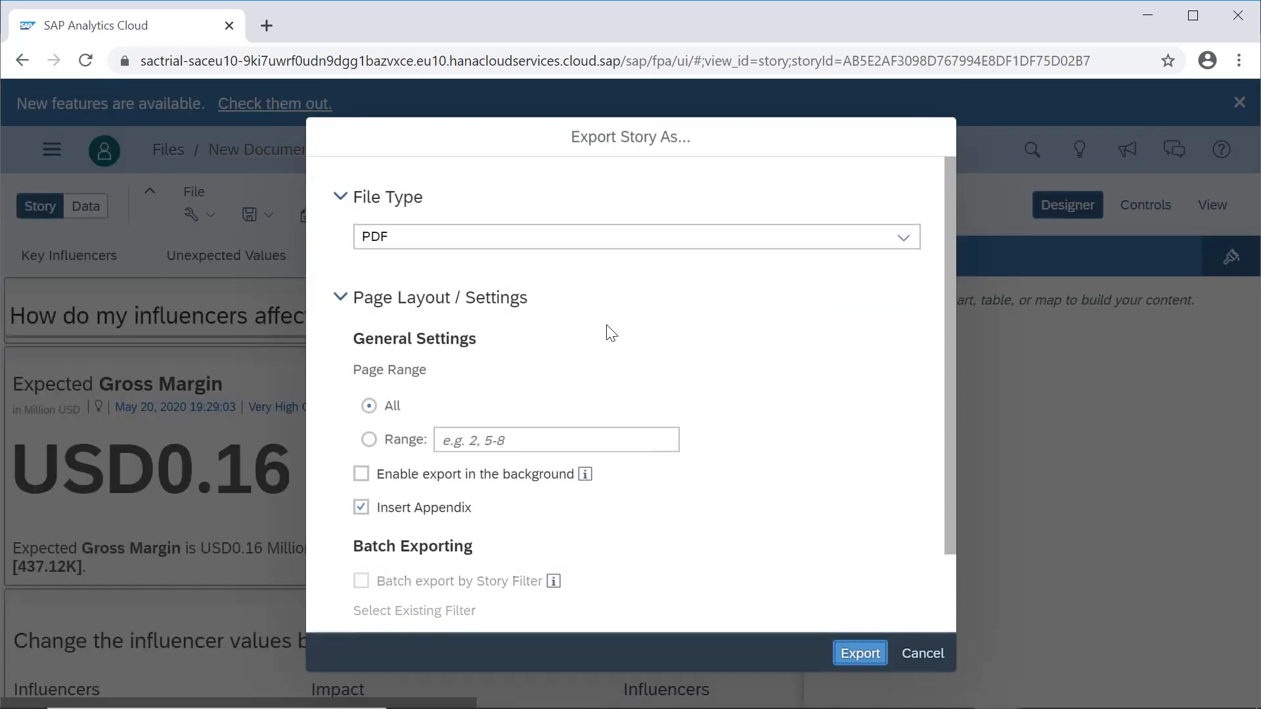
{"action": "left_click", "coordinate": [860, 237]}
{"action": "left_click", "coordinate": [861, 238]}
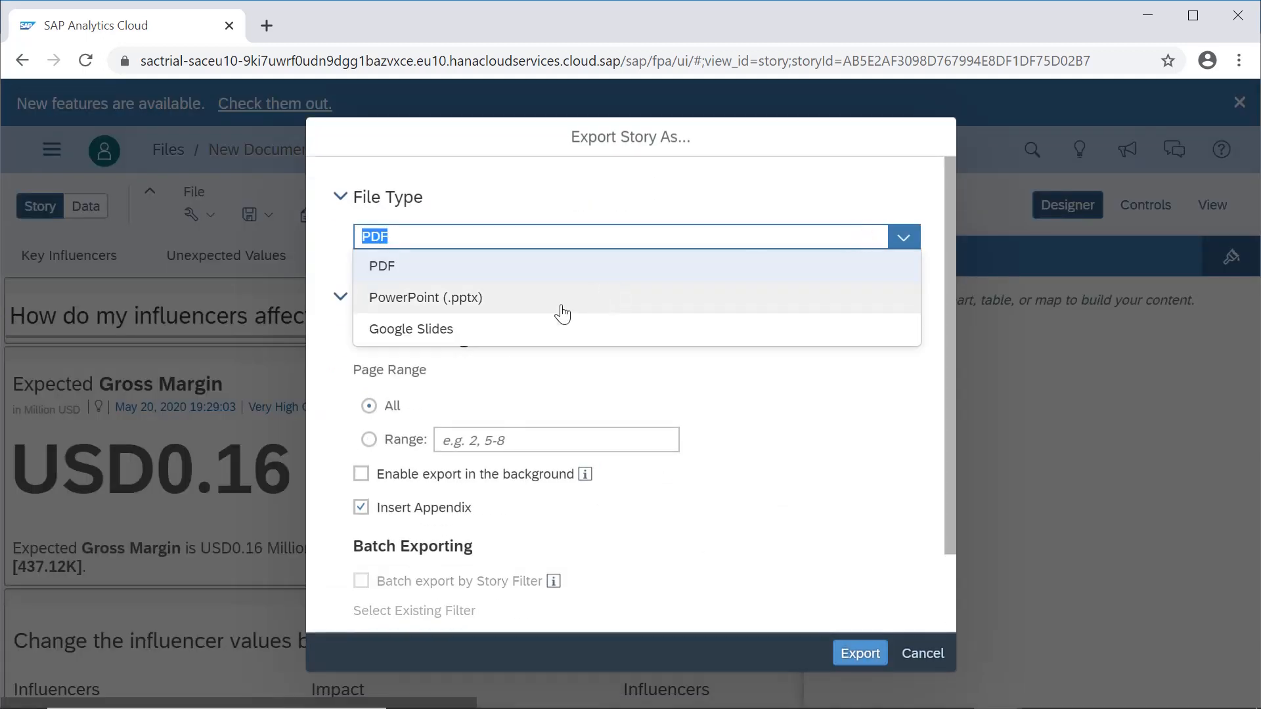
{"action": "left_click", "coordinate": [516, 299]}
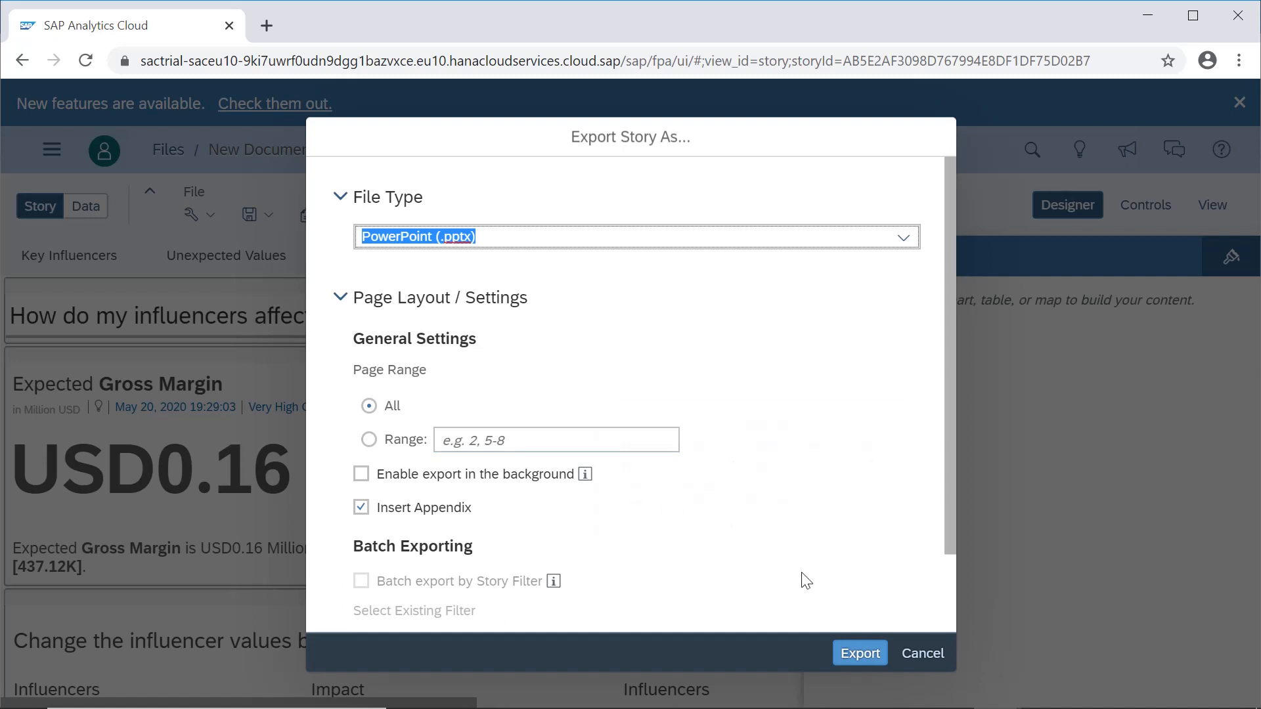
{"action": "left_click", "coordinate": [873, 657]}
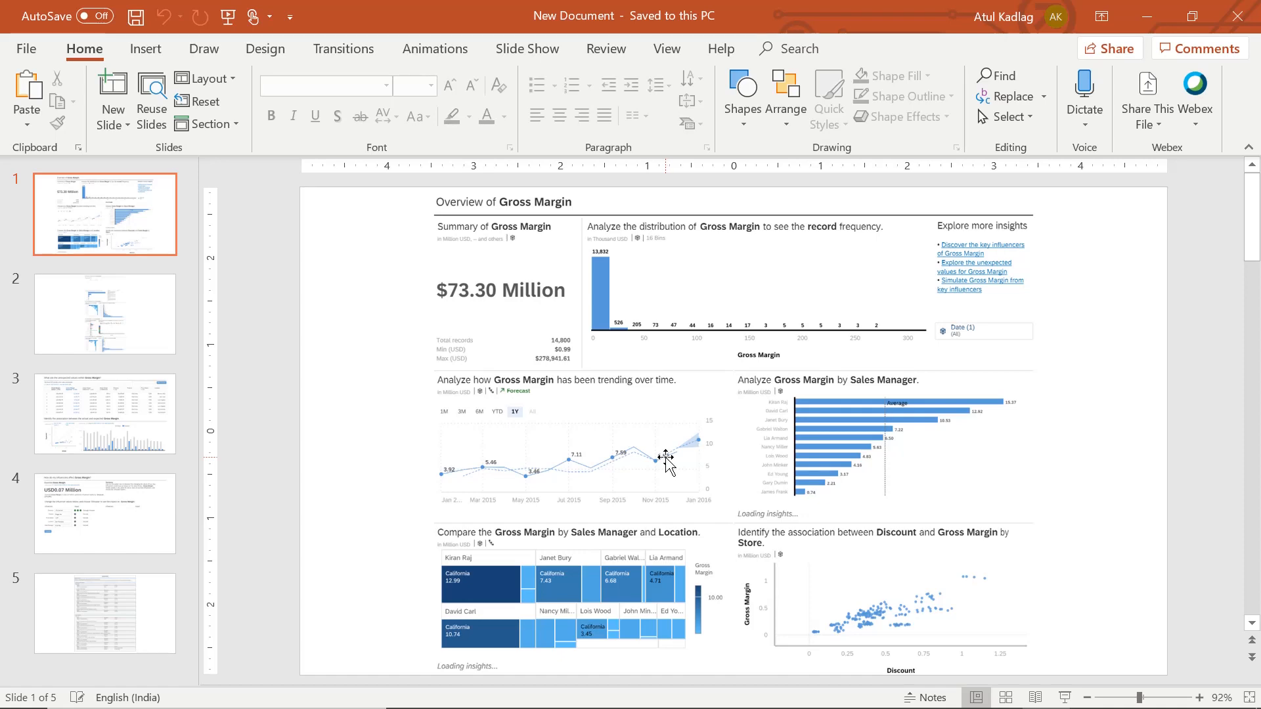
Play the exported presentation as a slide show, and stretch slide 1's Overview of Gross Margin picture slightly wider at its left edge
{"action": "key", "text": "F5"}
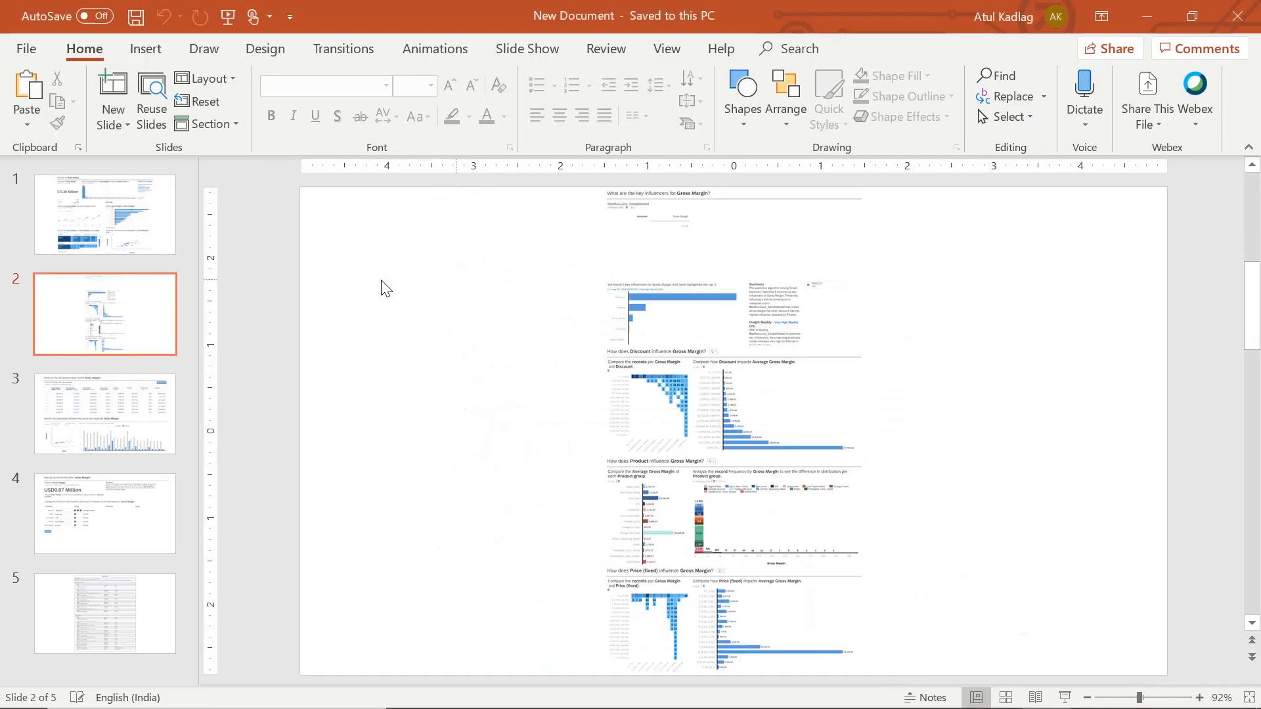
{"action": "left_click", "coordinate": [136, 237]}
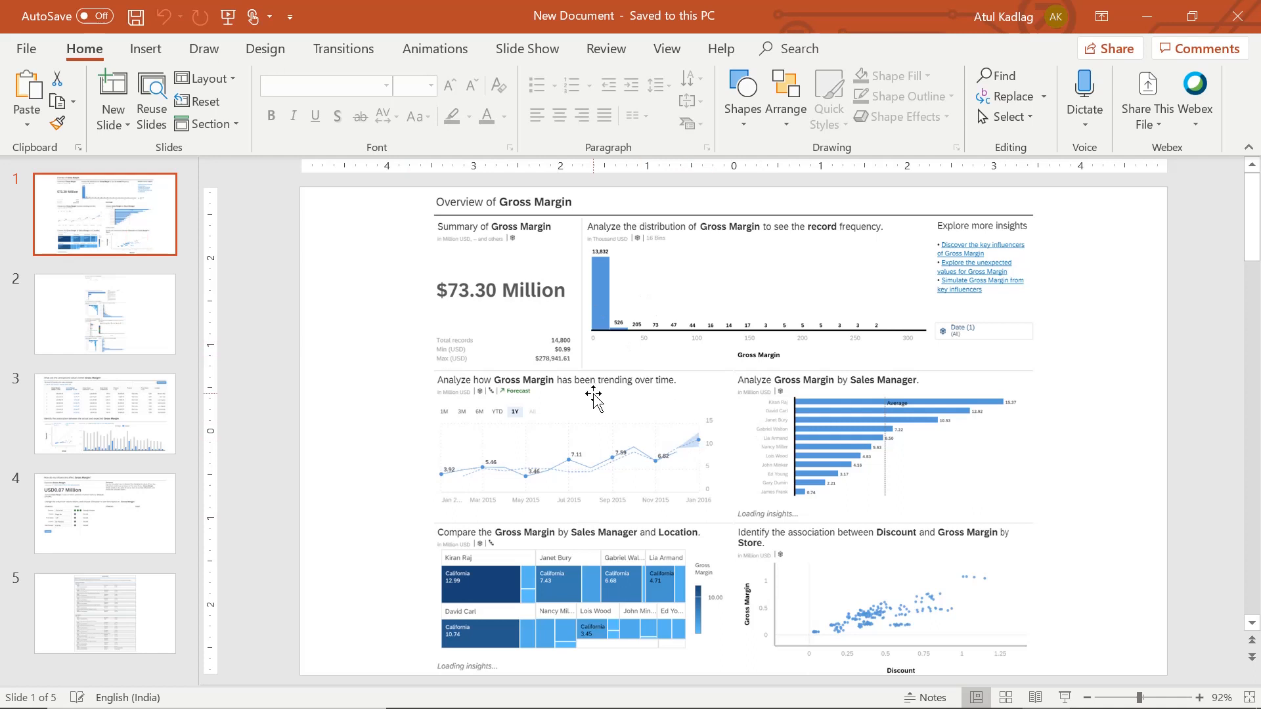
{"action": "left_click", "coordinate": [592, 397]}
{"action": "left_click_drag", "start_coordinate": [431, 430], "coordinate": [405, 430]}
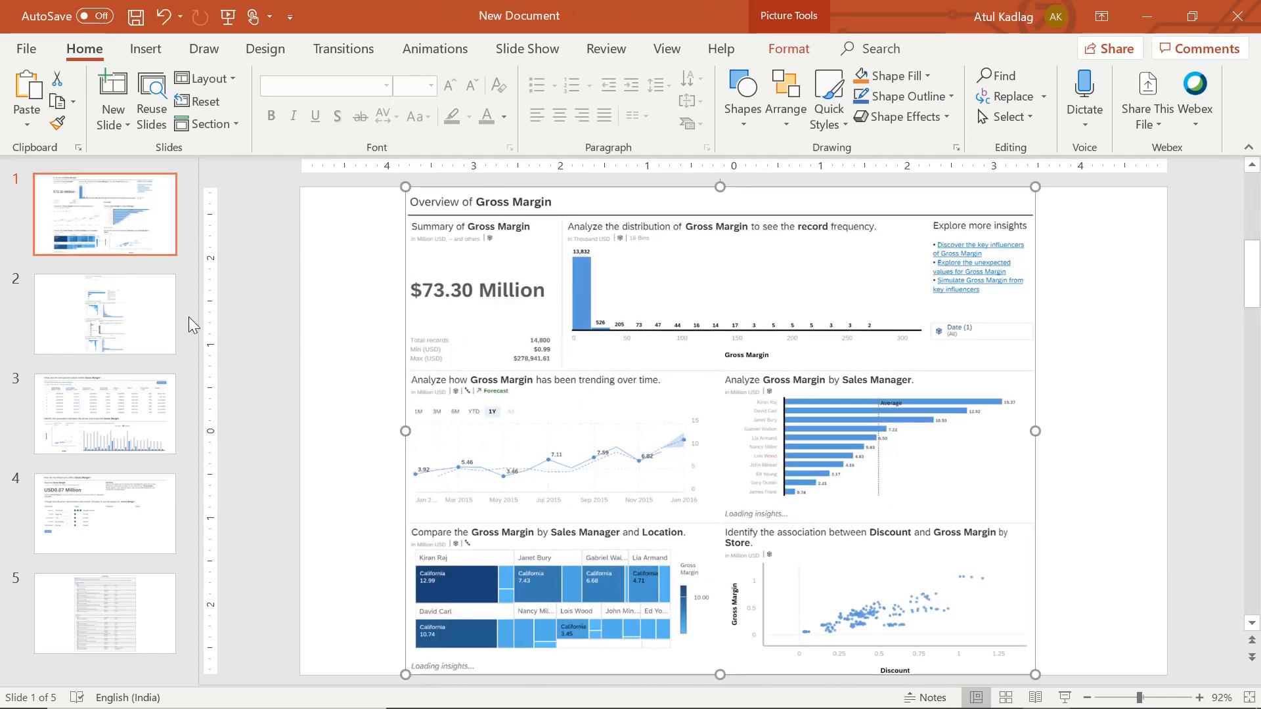
Review slides 2 and 3 of the exported presentation, return to slide 1 and switch back to SAP Analytics Cloud
{"action": "left_click", "coordinate": [147, 317]}
{"action": "left_click", "coordinate": [136, 385]}
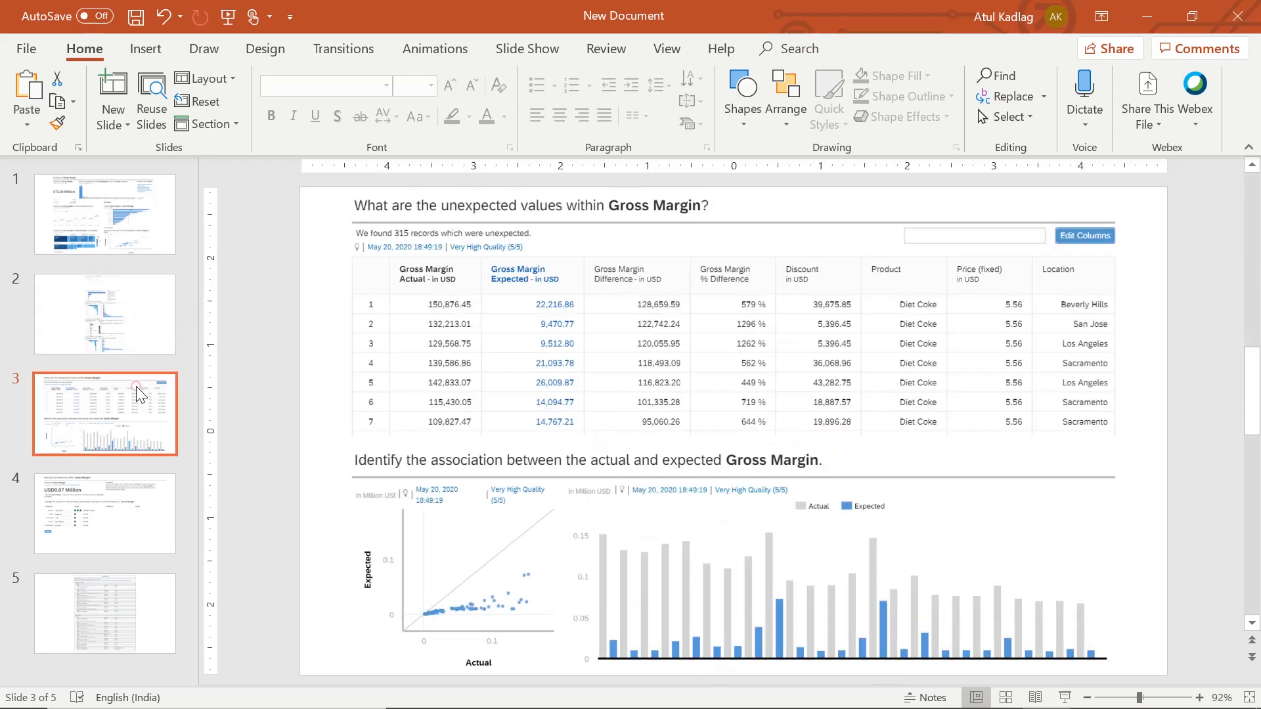
{"action": "left_click", "coordinate": [118, 314]}
{"action": "left_click", "coordinate": [122, 234]}
{"action": "key", "text": "alt+Tab"}
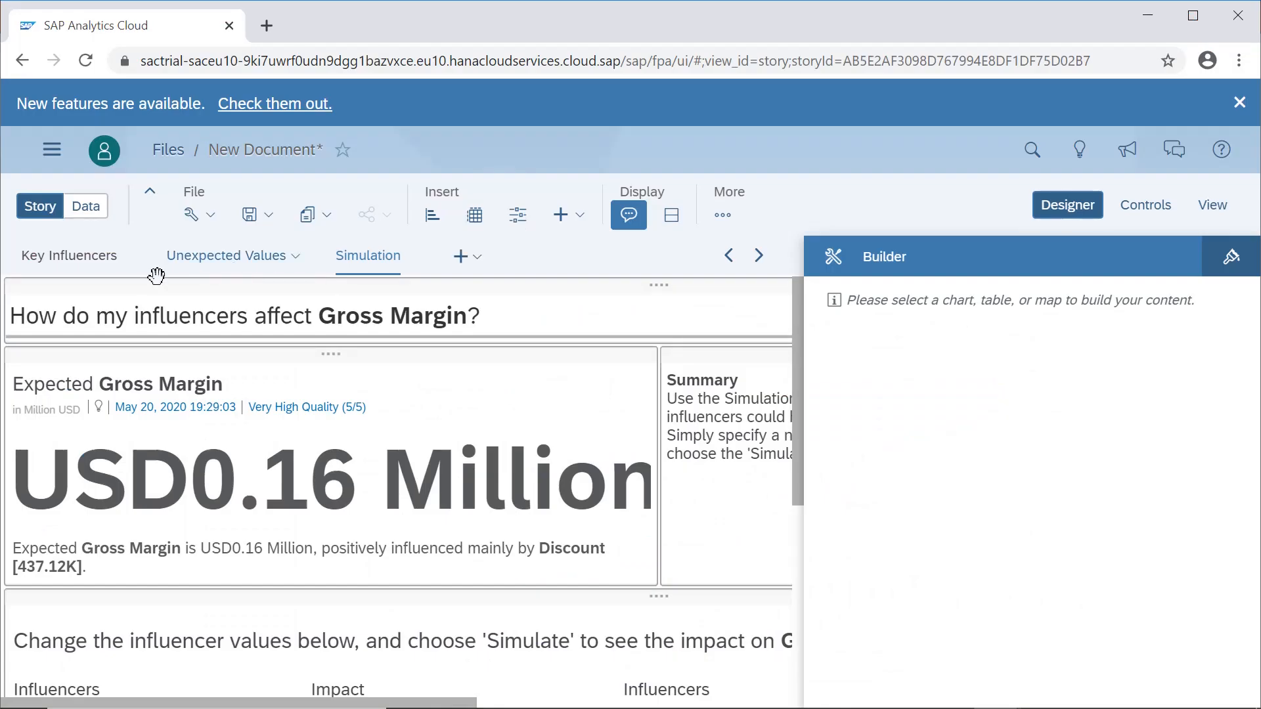